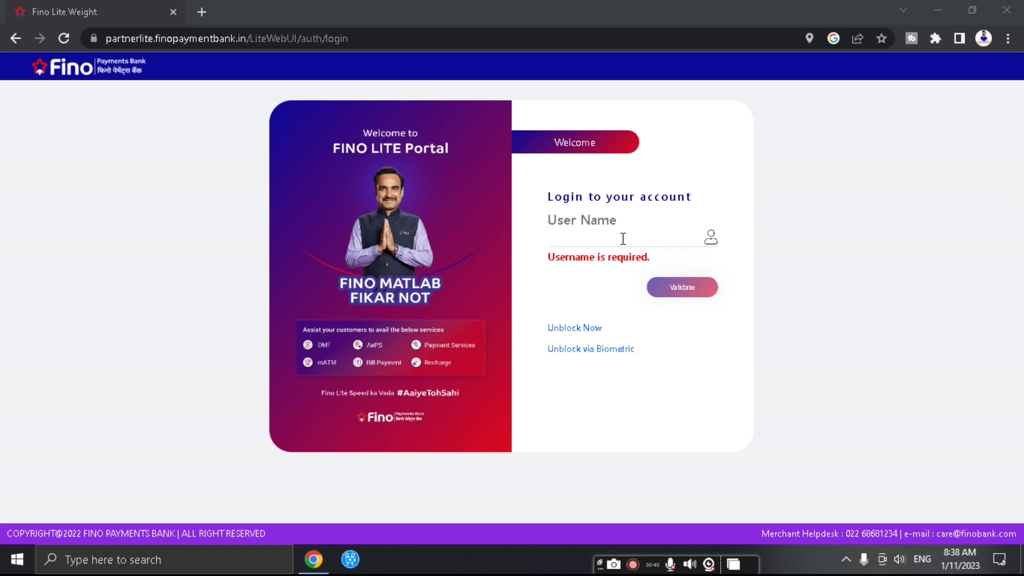
- Enter the merchant user name and validate it so a login OTP is sent
left_click(623, 238)
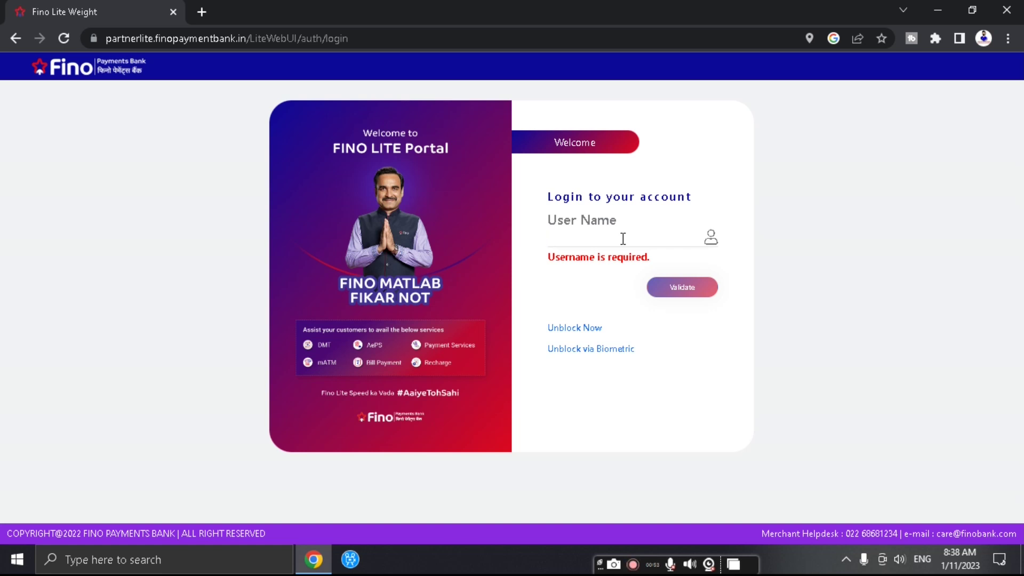
type("masked")
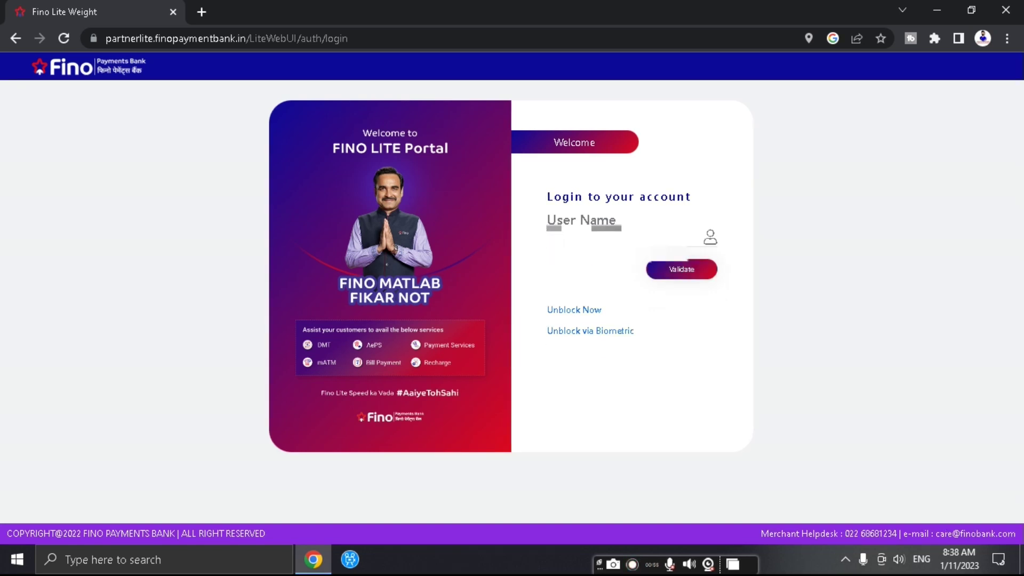
type("masked")
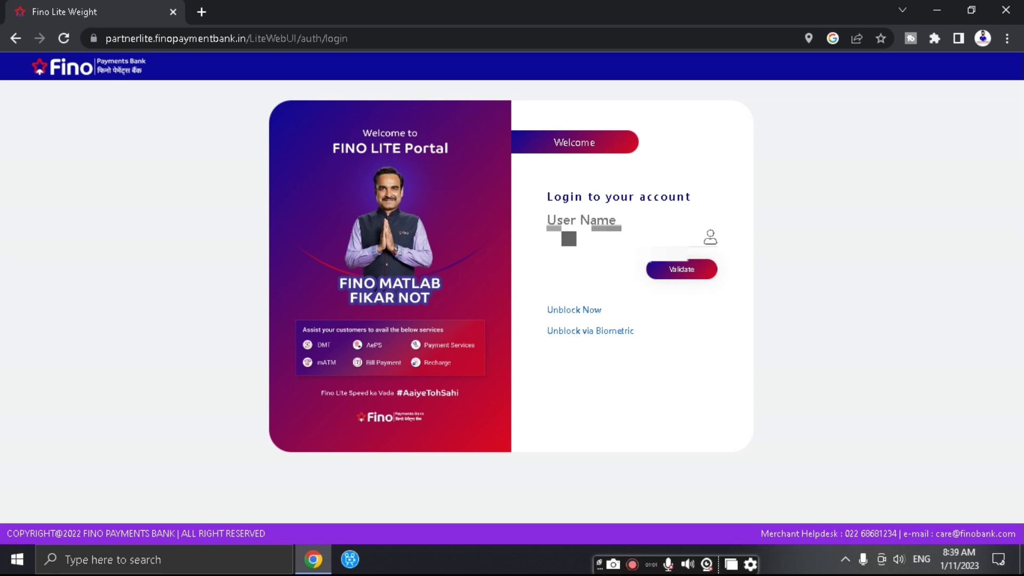
left_click(697, 272)
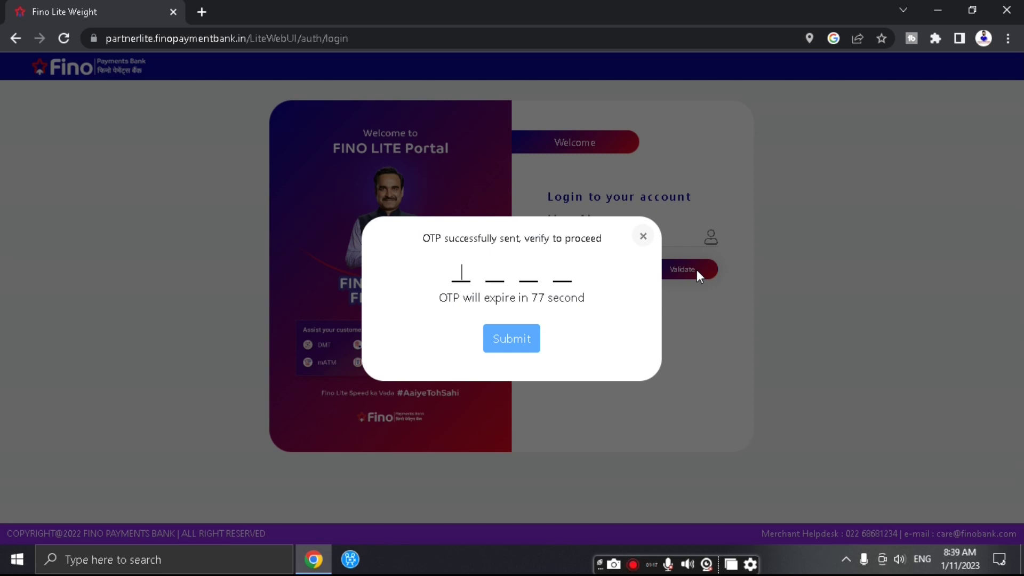
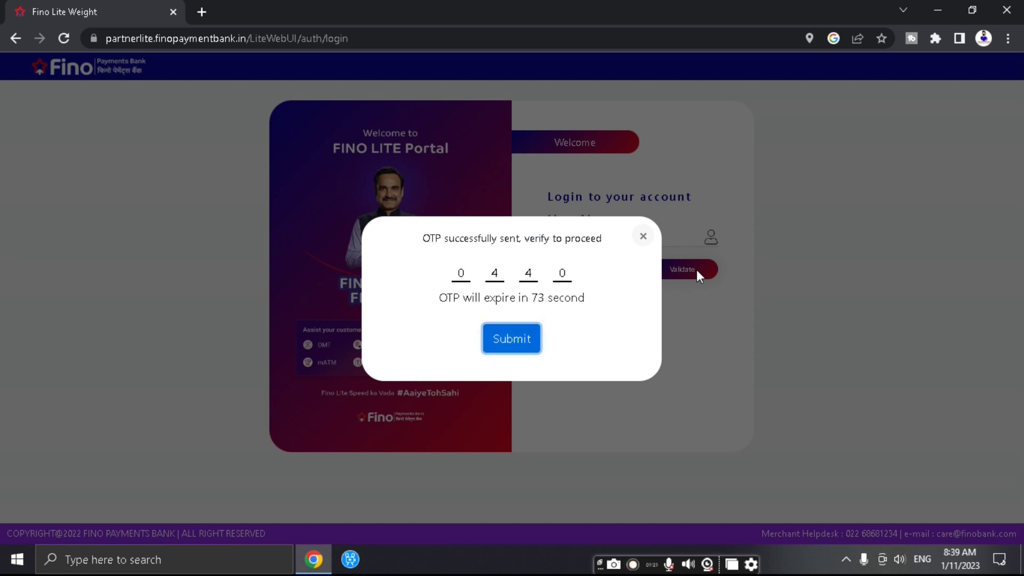
- Submit the received OTP, then enter the account password and log in
left_click(504, 335)
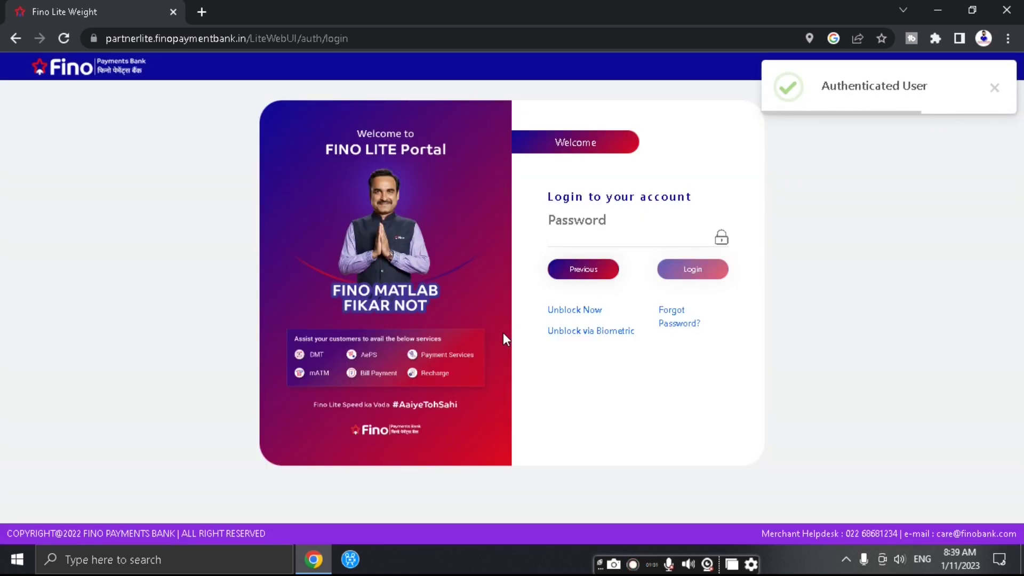
type("a")
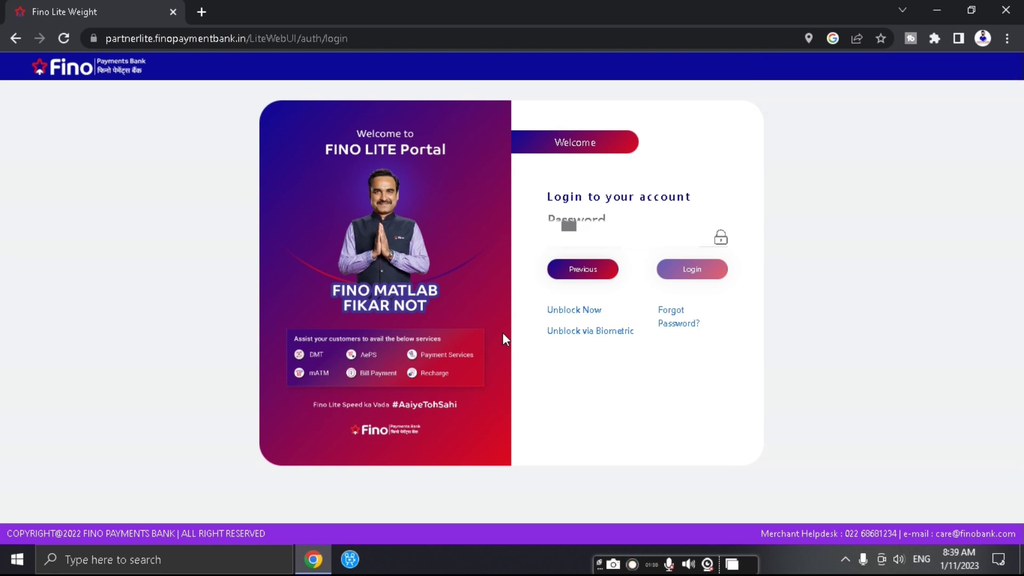
type("*")
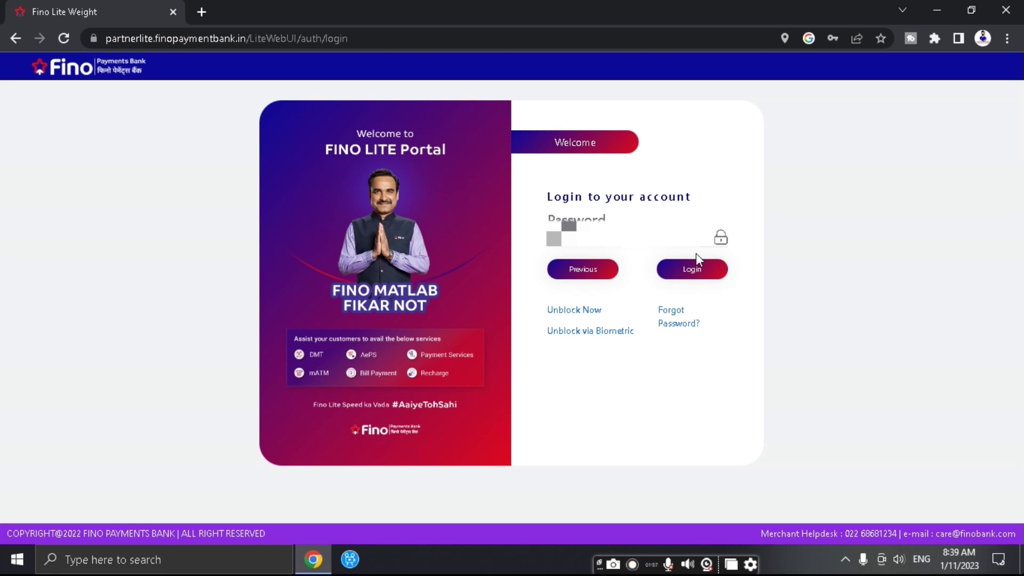
left_click(692, 270)
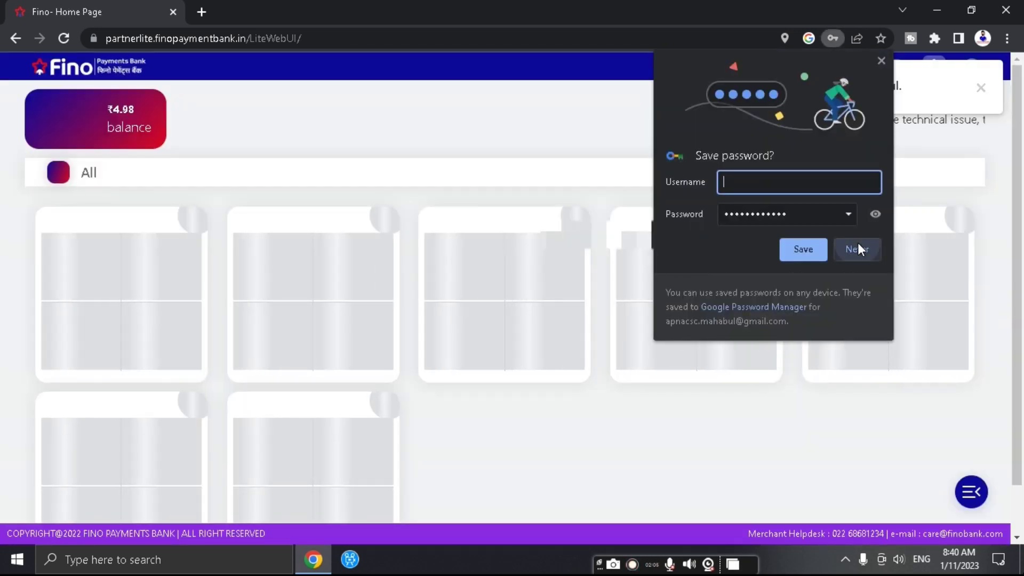
- Decline Chrome's password save, dismiss the server alert, and refresh the ₹4.98 balance
left_click(857, 248)
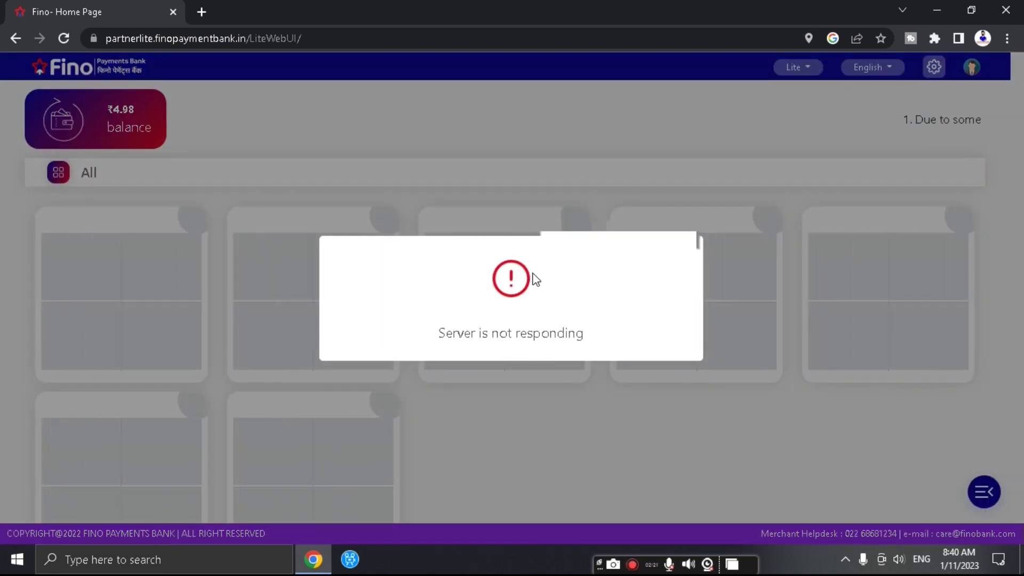
left_click(454, 167)
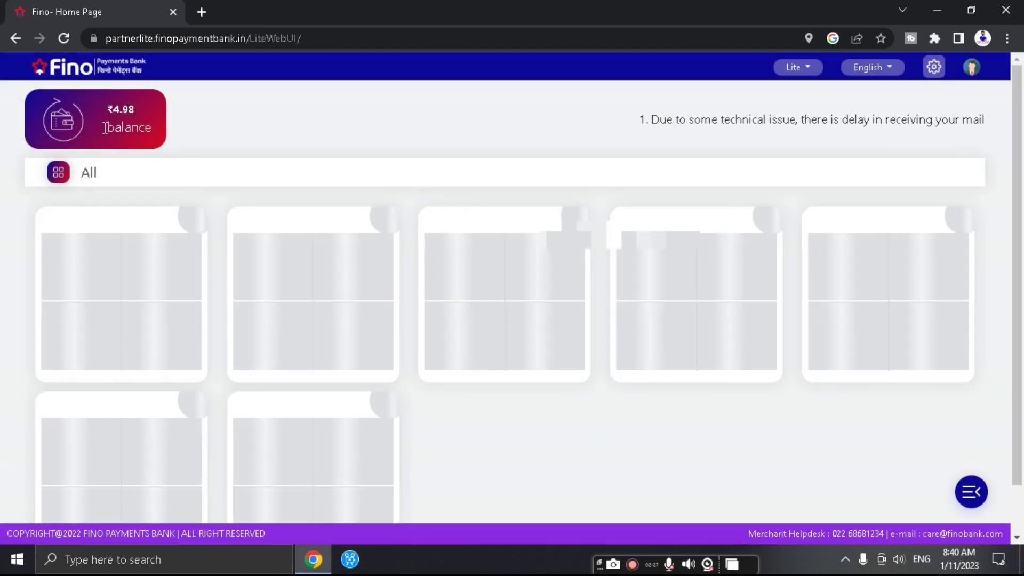
left_click(66, 129)
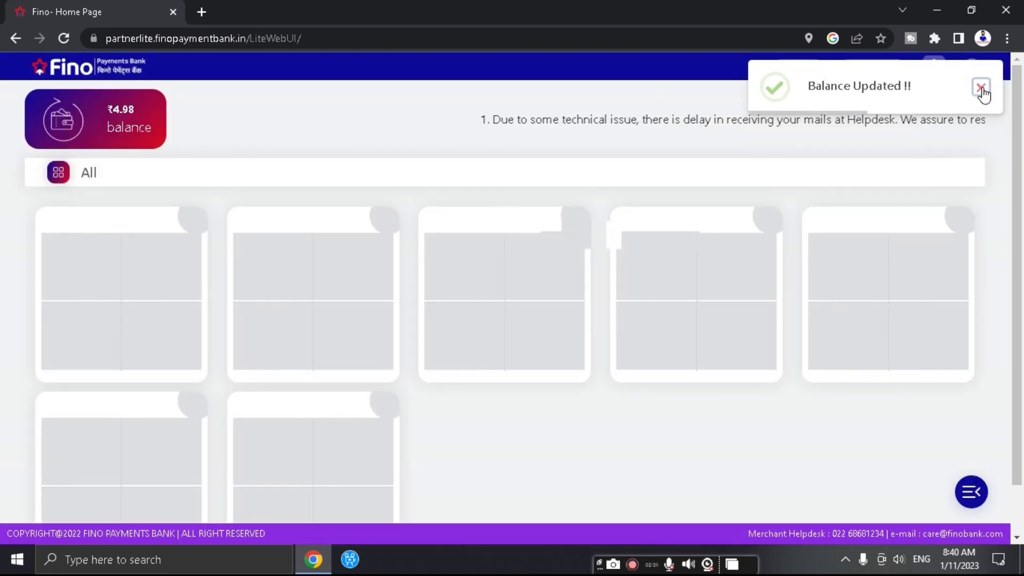
left_click(982, 89)
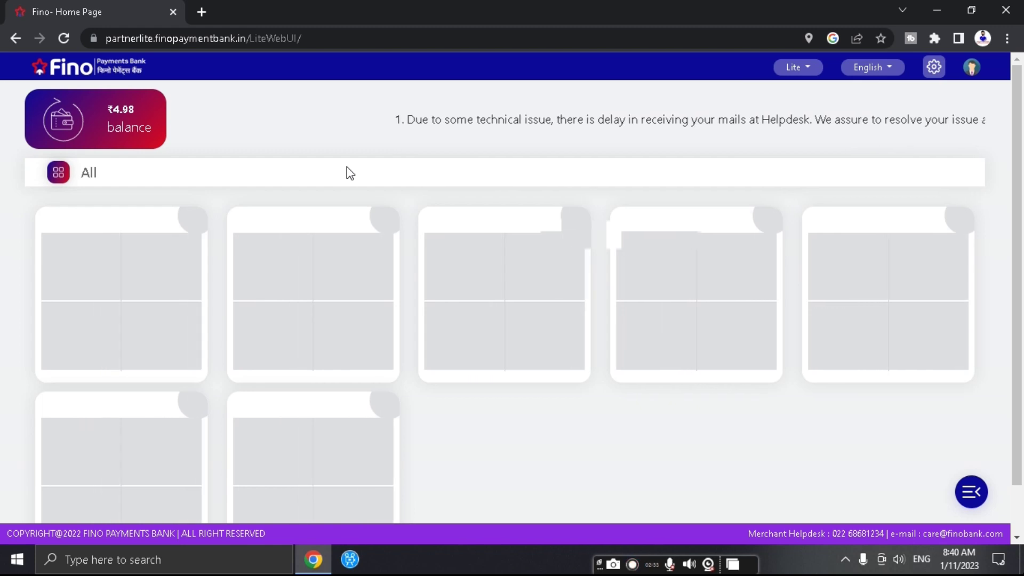
scroll(350, 173, "down", 1)
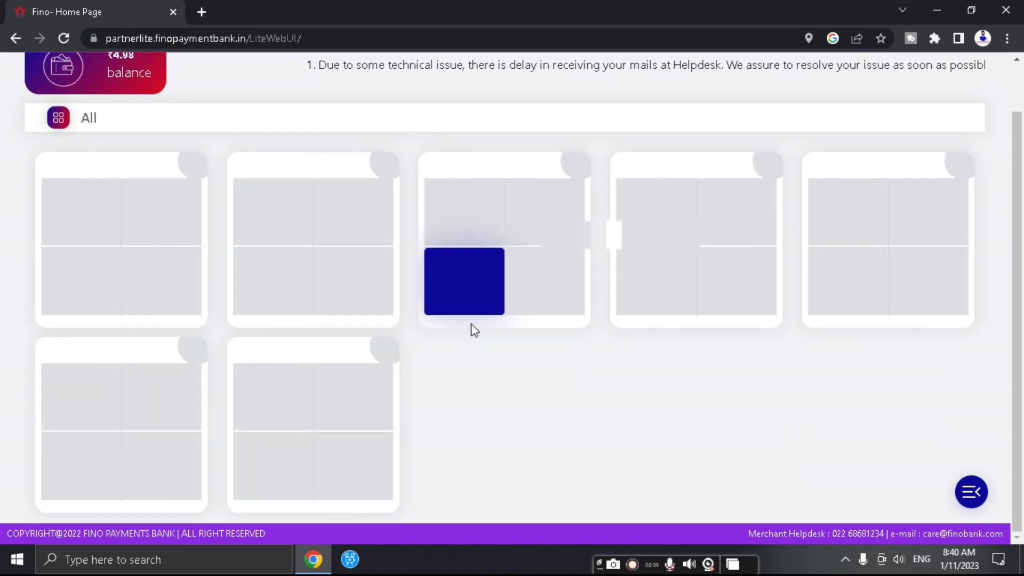
scroll(457, 315, "up", 1)
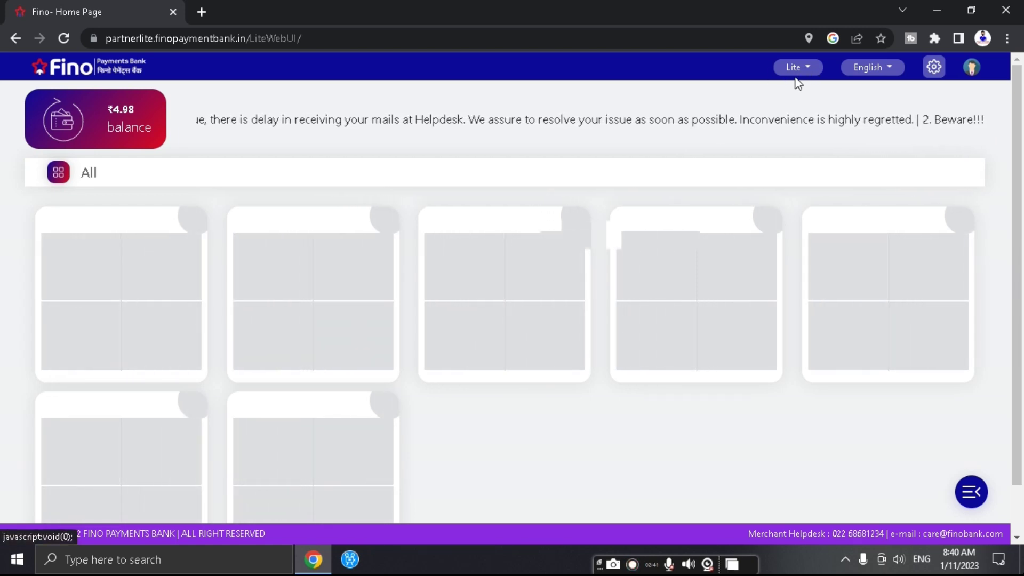
- Open the profile menu from the gear icon and choose Logout
left_click(933, 69)
left_click(933, 70)
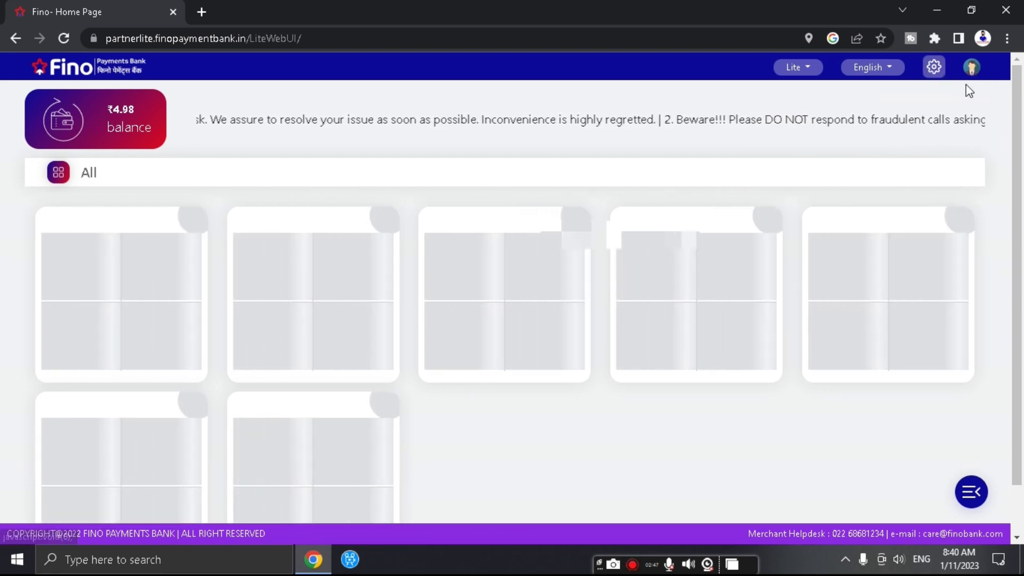
left_click(933, 69)
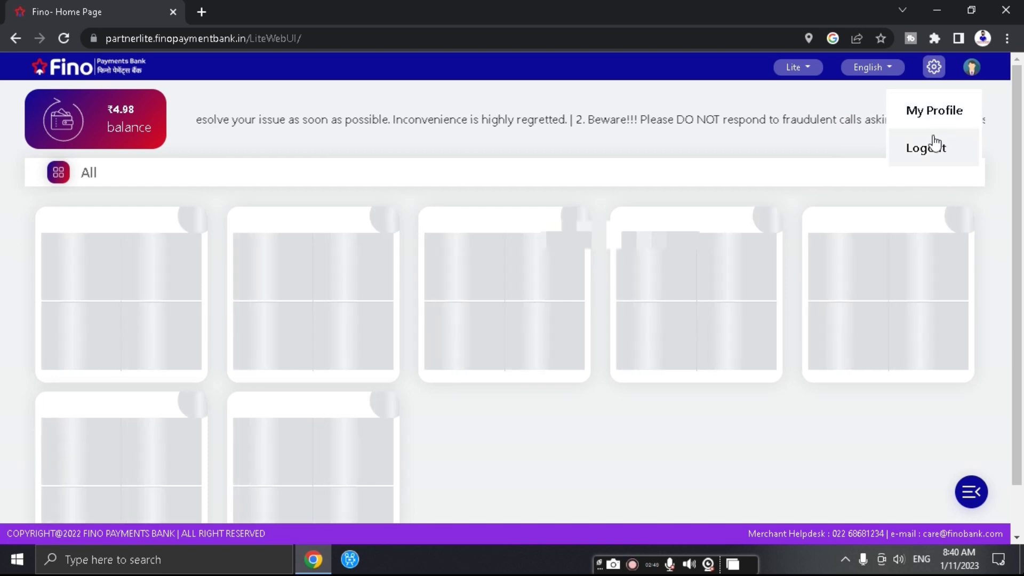
left_click(270, 125)
left_click(69, 140)
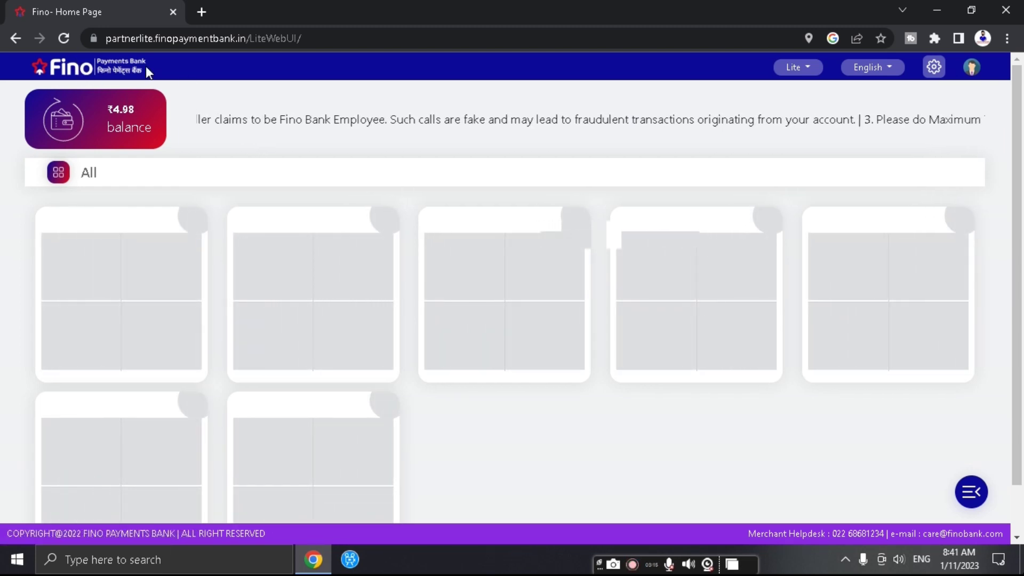
- Return to the portal's login page via the Fino logo
left_click(101, 69)
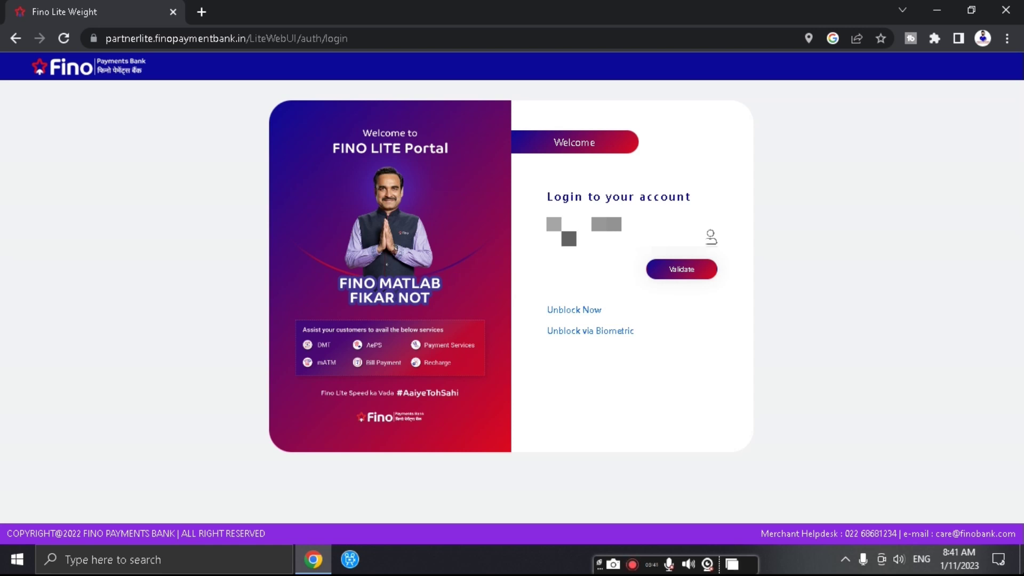
- Validate the pre-filled user name and log back in with the password
left_click(660, 268)
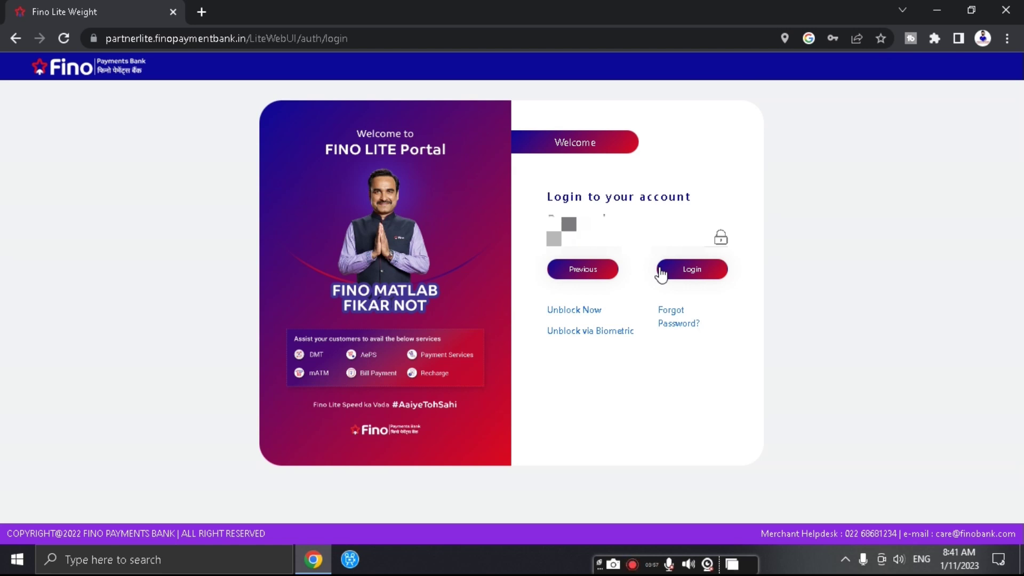
left_click(692, 271)
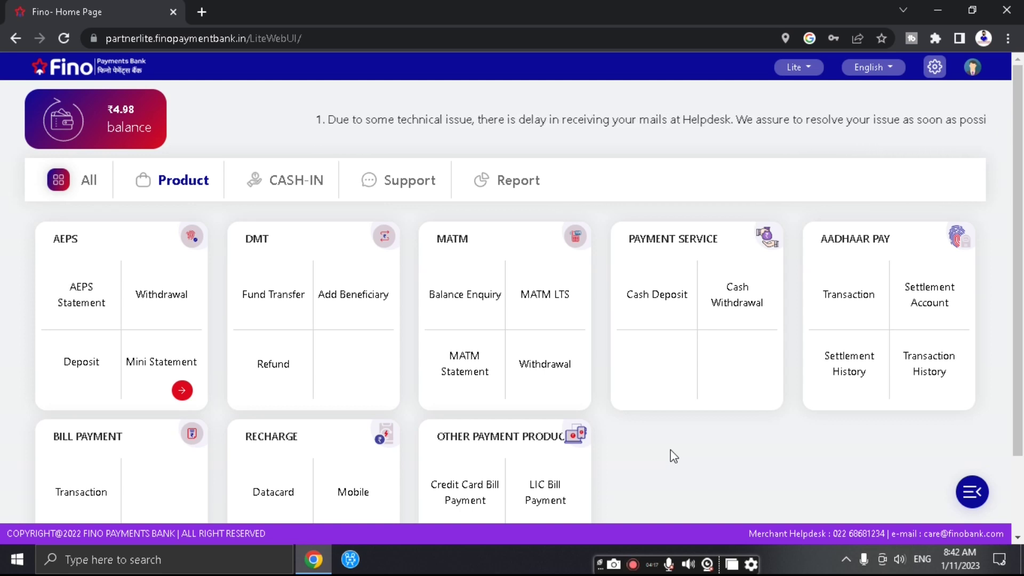
scroll(673, 456, "down", 2)
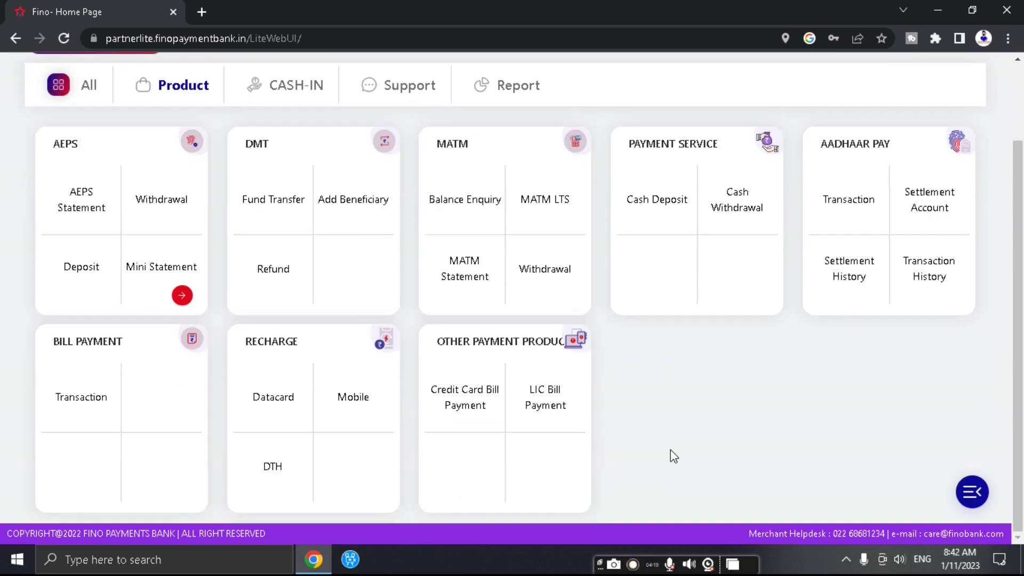
scroll(674, 456, "up", 2)
scroll(674, 456, "down", 2)
scroll(673, 456, "up", 2)
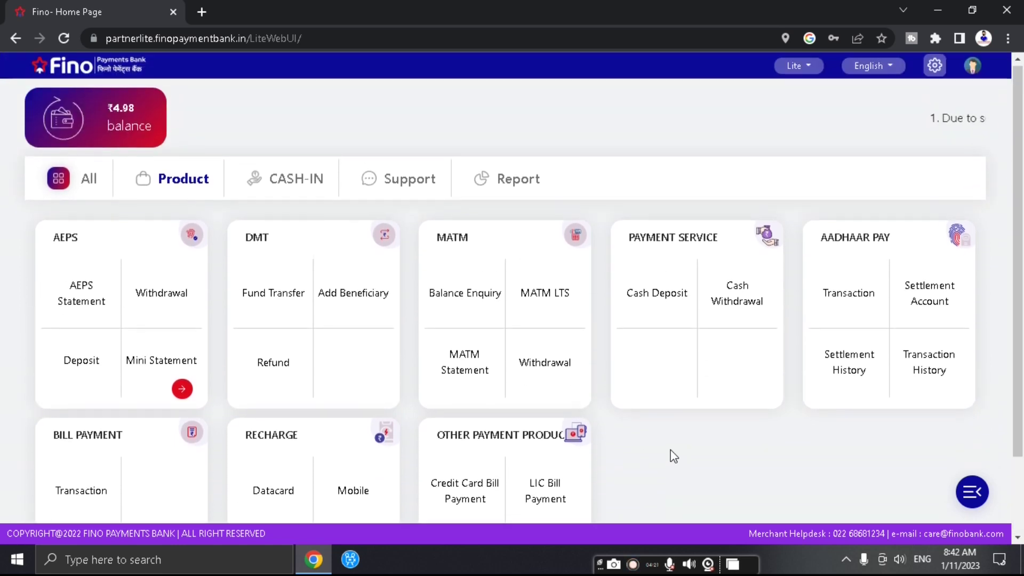
scroll(673, 456, "down", 2)
scroll(673, 456, "up", 2)
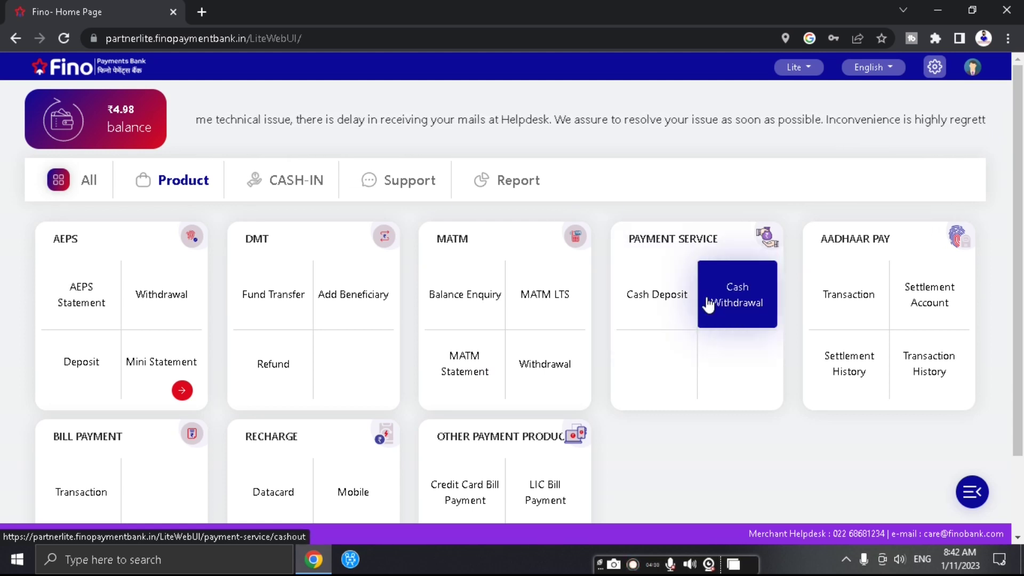
scroll(771, 356, "down", 2)
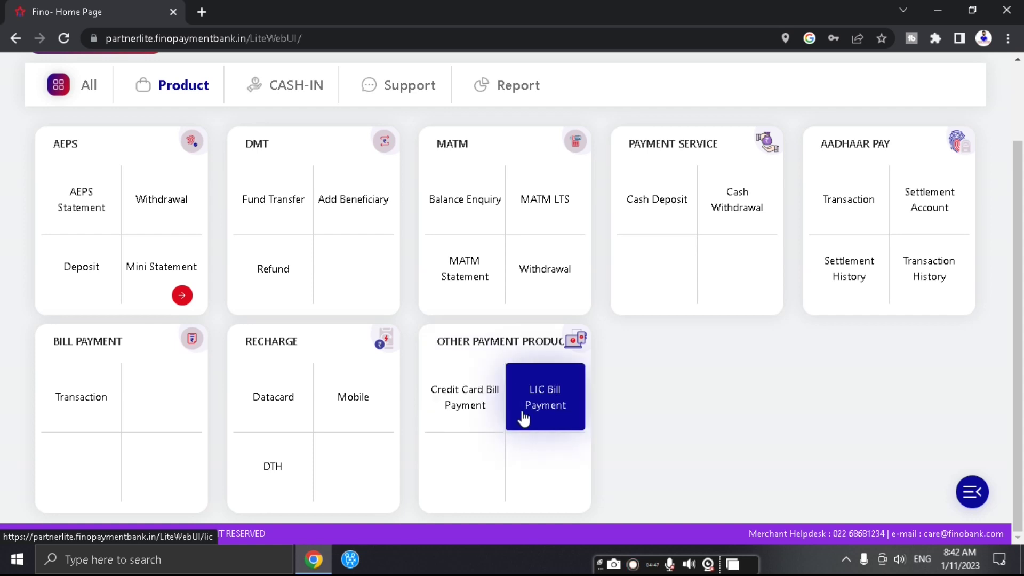
scroll(745, 450, "up", 2)
scroll(653, 441, "down", 2)
scroll(657, 444, "up", 2)
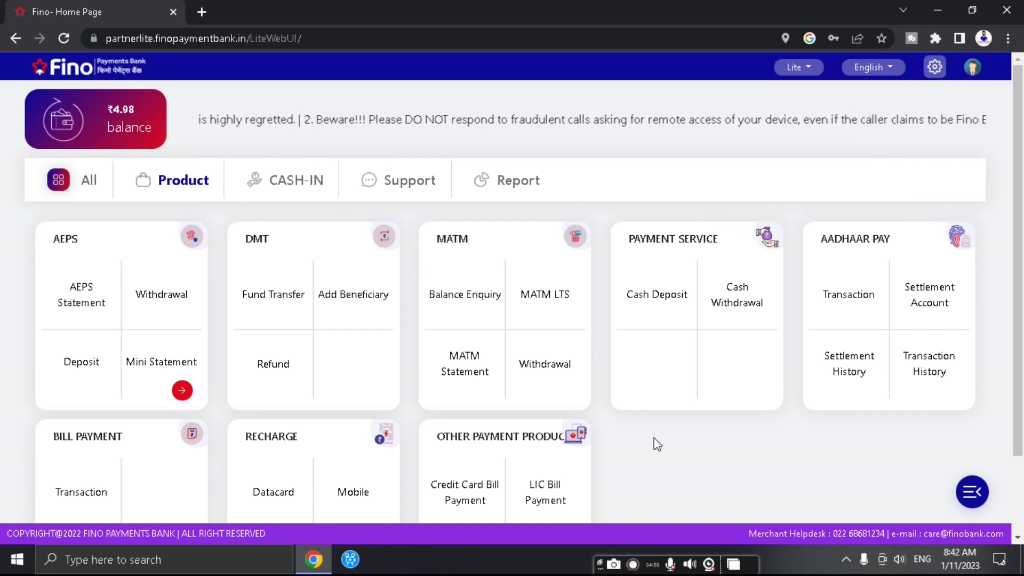
scroll(657, 444, "down", 2)
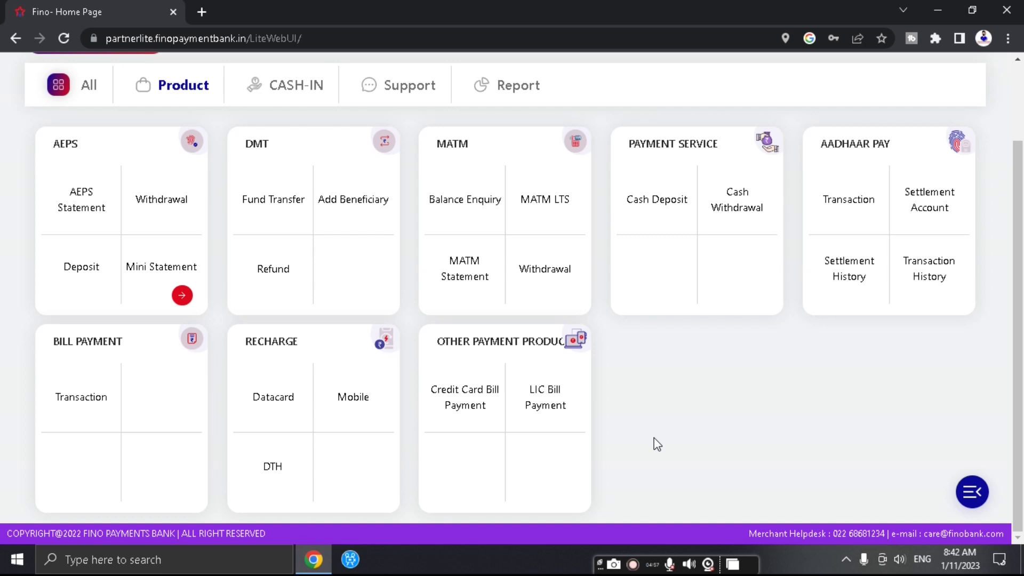
scroll(657, 444, "up", 2)
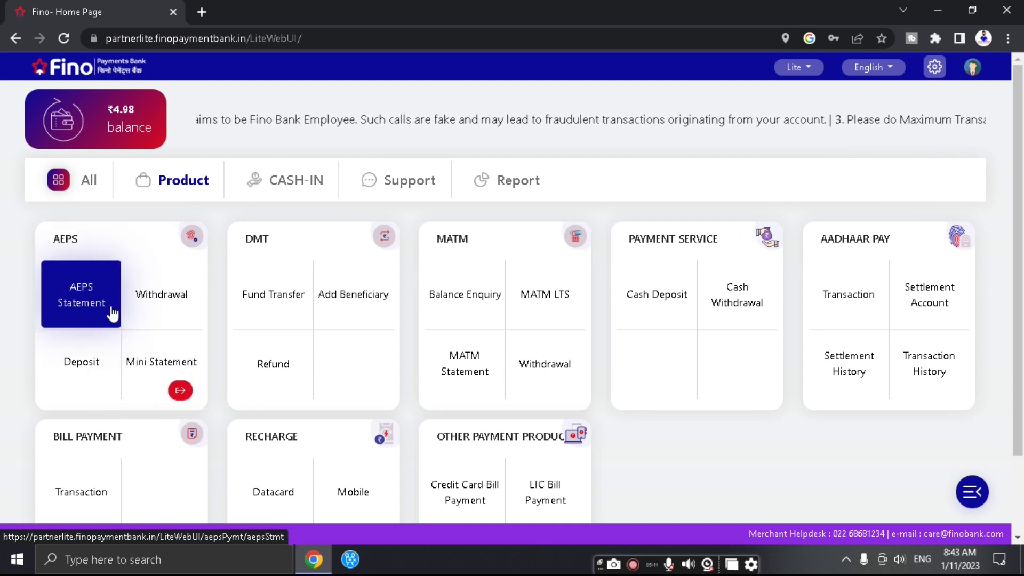
- Browse the AEPS page, Support, Report and CASH-IN sections, ending on the Product service grid
left_click(162, 388)
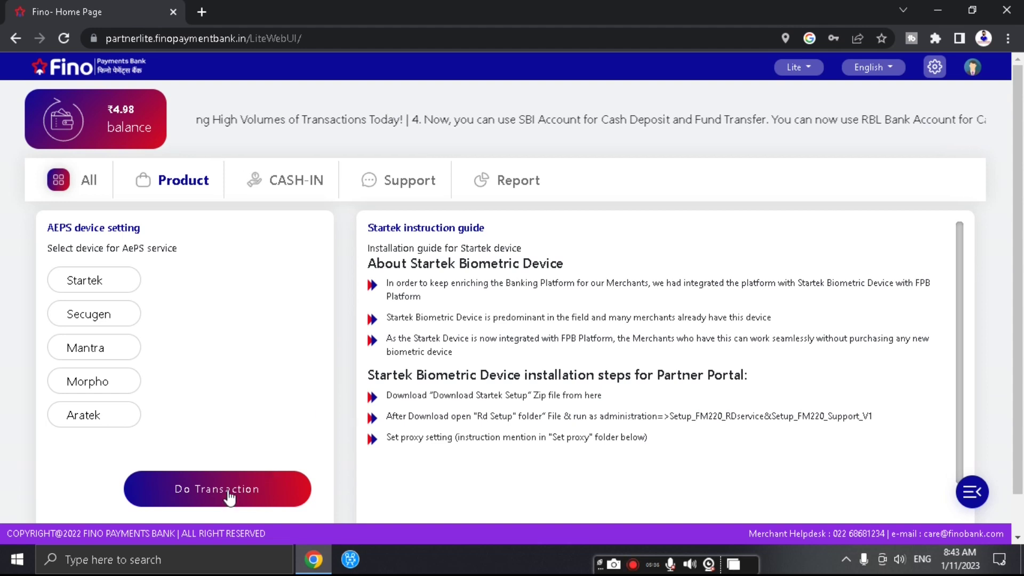
left_click(229, 498)
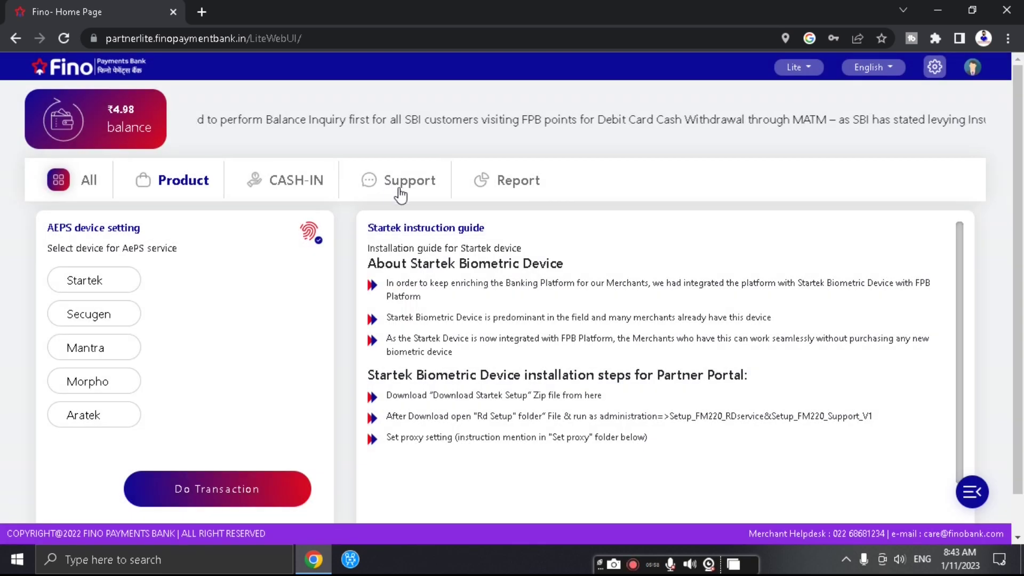
left_click(400, 193)
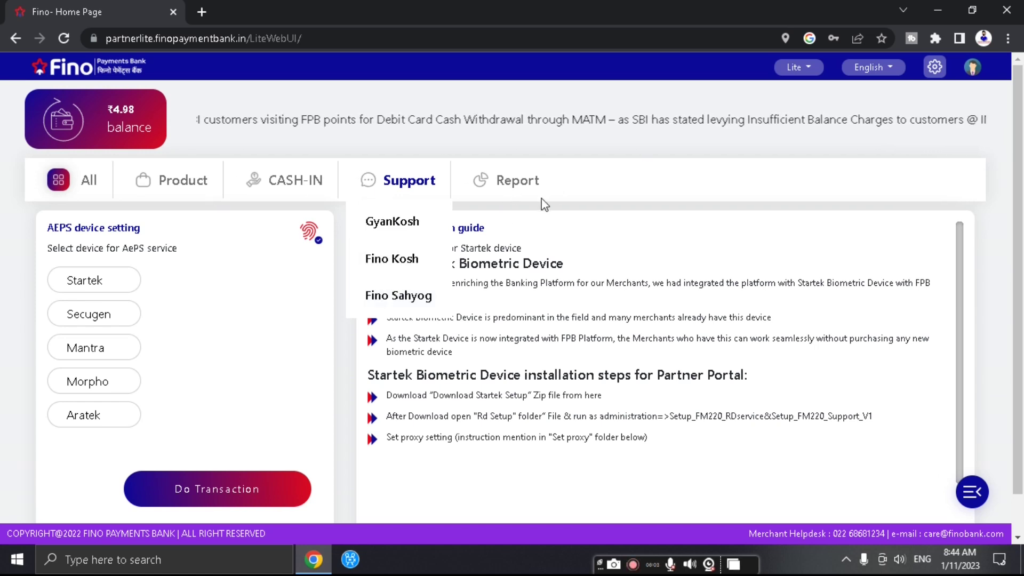
left_click(520, 184)
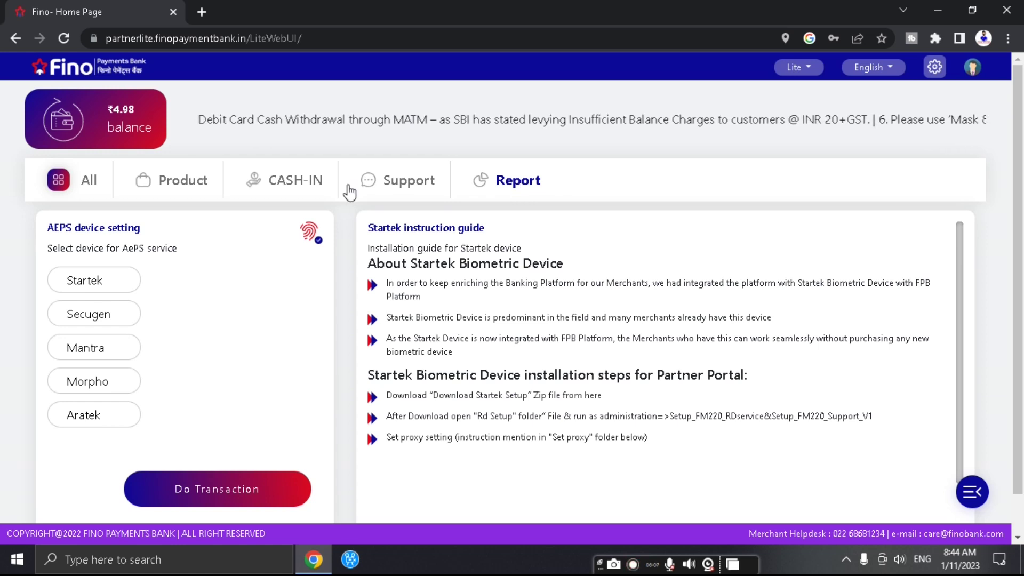
left_click(277, 184)
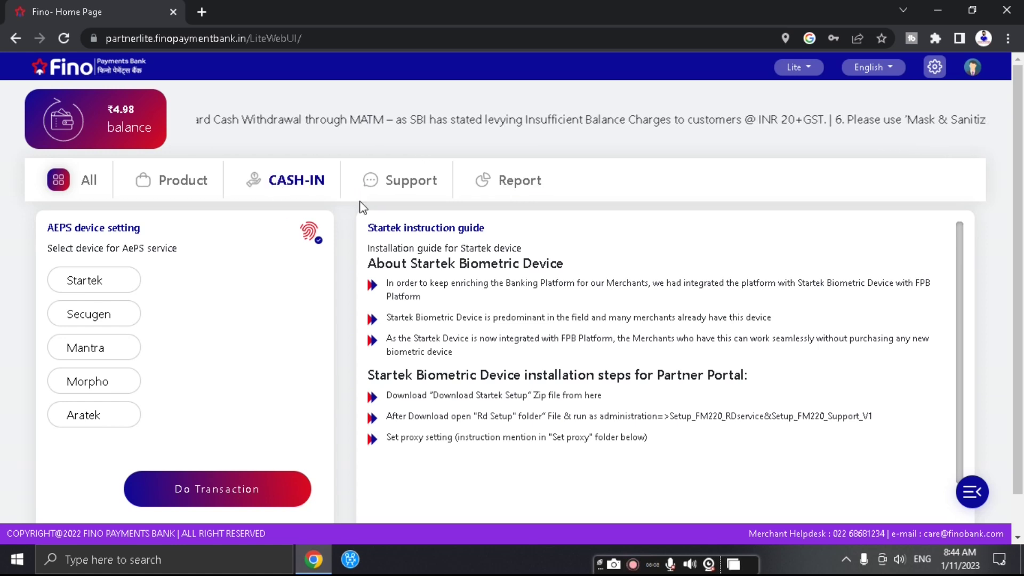
left_click(179, 193)
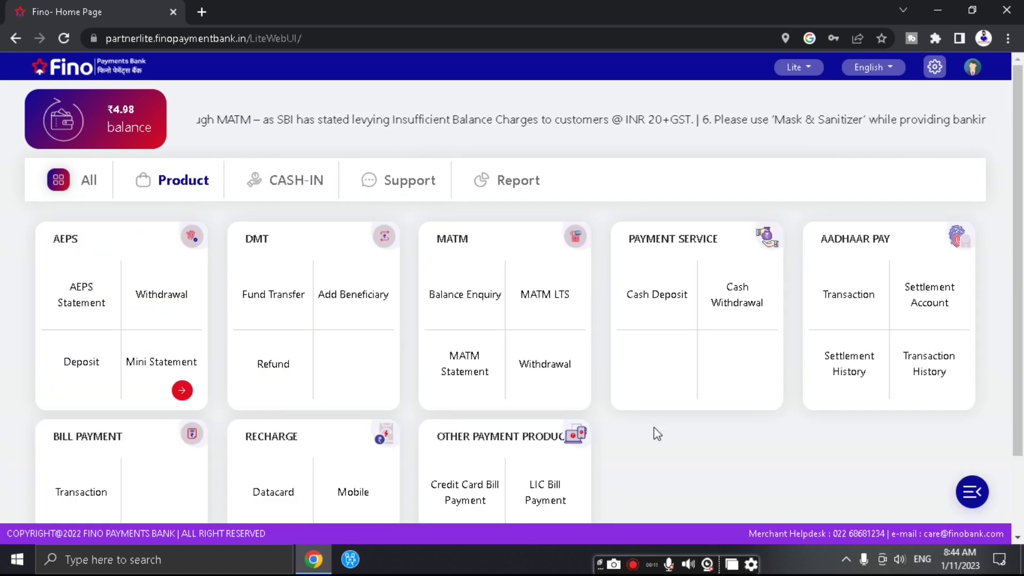
- Open the LIC Bill Payment form, then Payment Service's Cash Deposit page, and expand Bill Payment
scroll(653, 427, "down", 2)
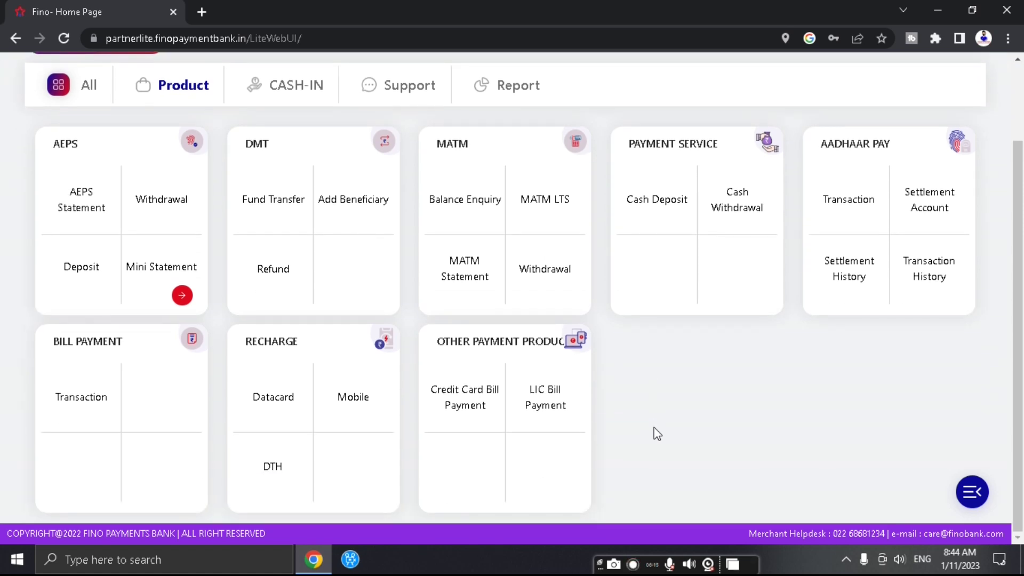
left_click(556, 409)
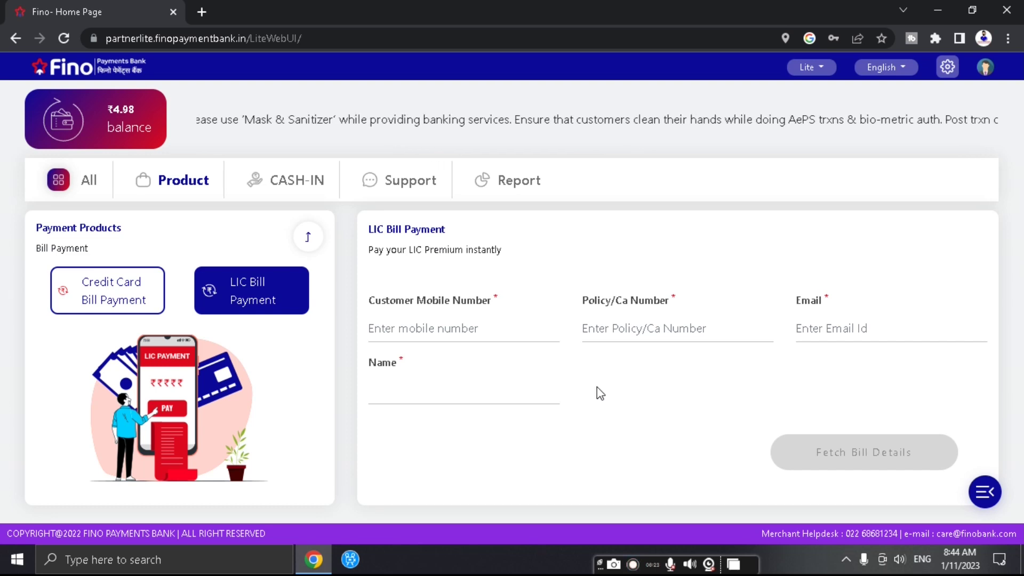
left_click(89, 186)
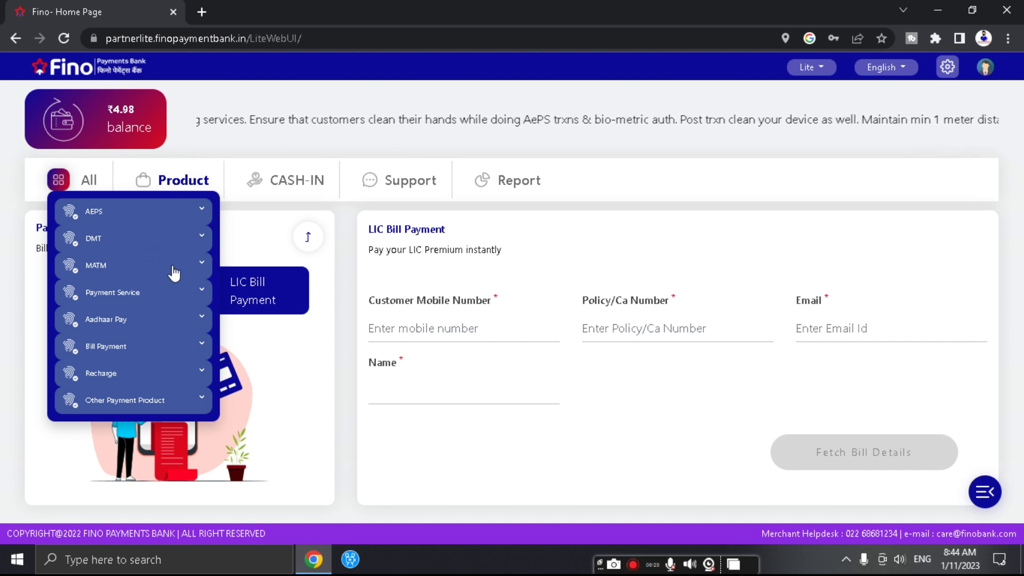
left_click(163, 302)
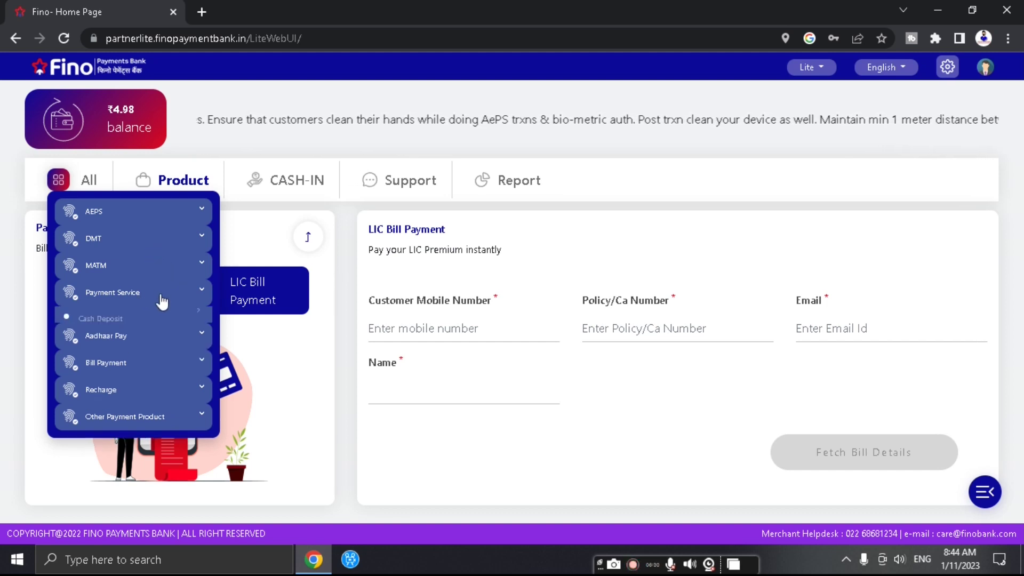
left_click(113, 319)
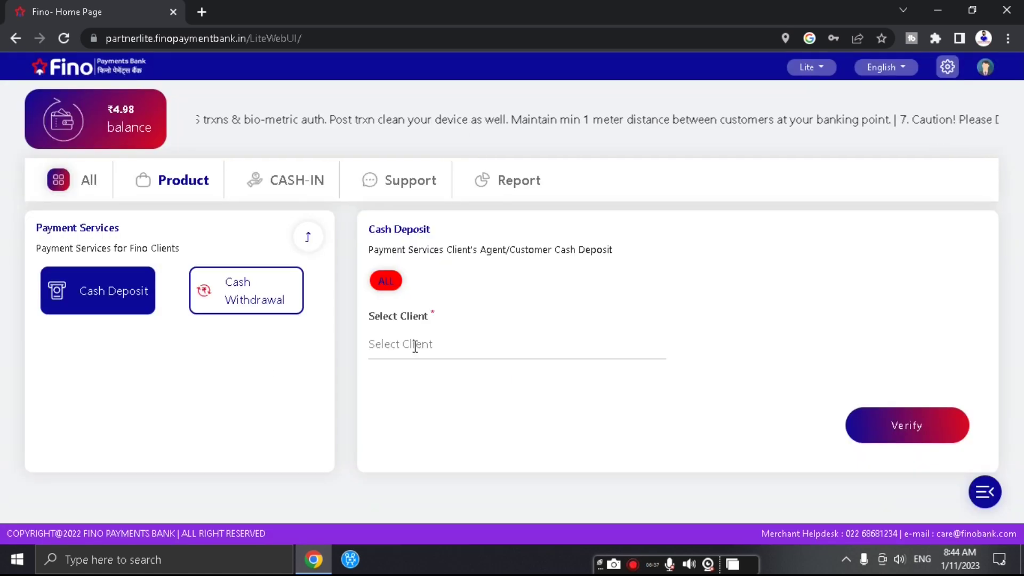
left_click(83, 176)
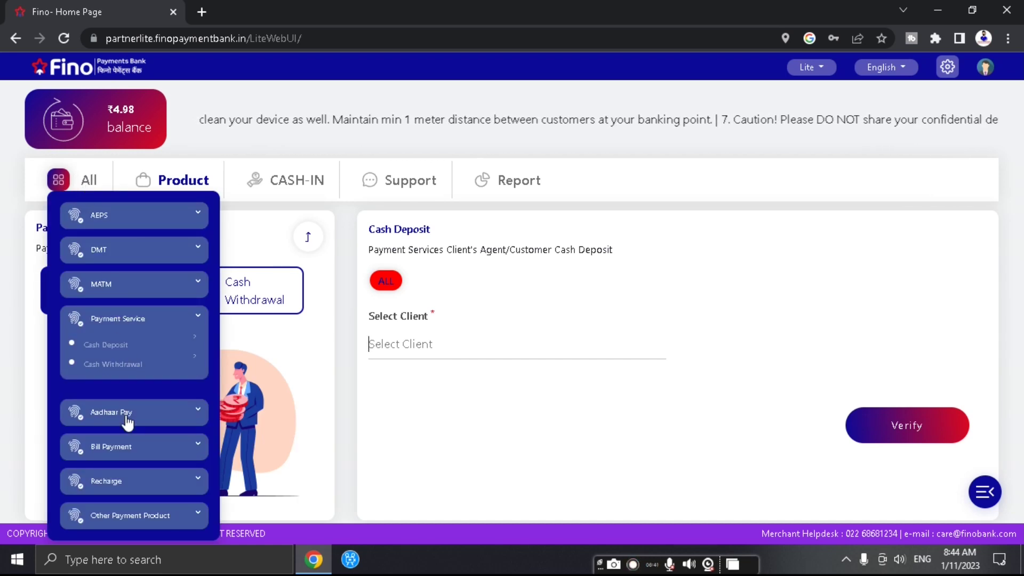
left_click(154, 448)
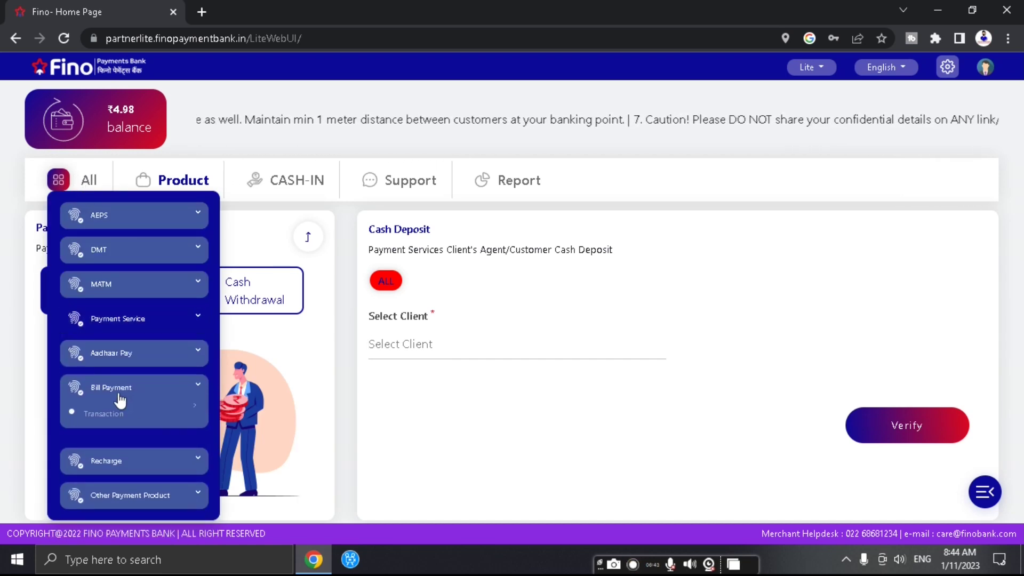
- Open the Bill Payment transaction page and scroll through its bill categories
left_click(98, 411)
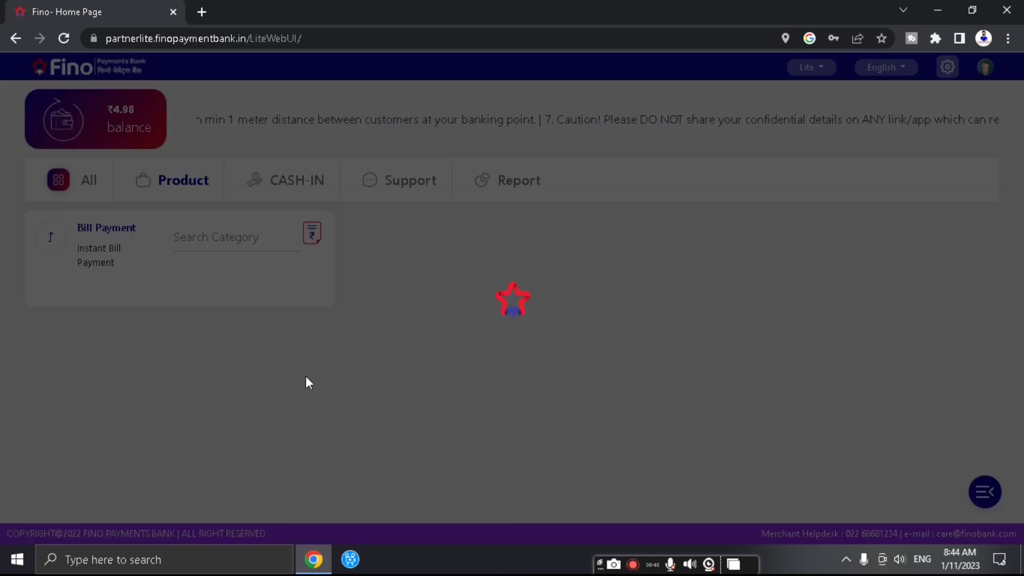
scroll(243, 415, "down", 3)
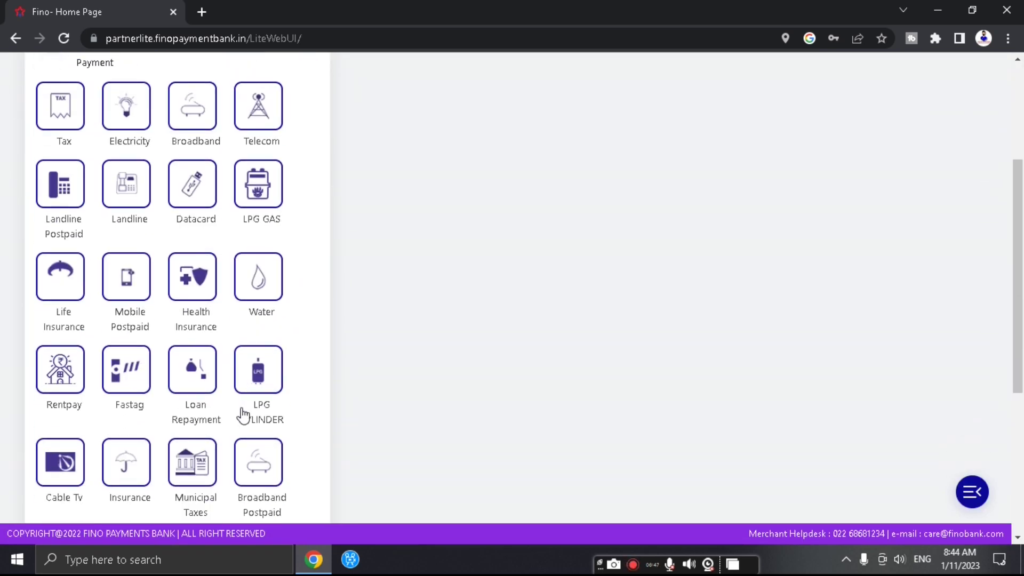
scroll(181, 444, "down", 5)
scroll(192, 452, "up", 9)
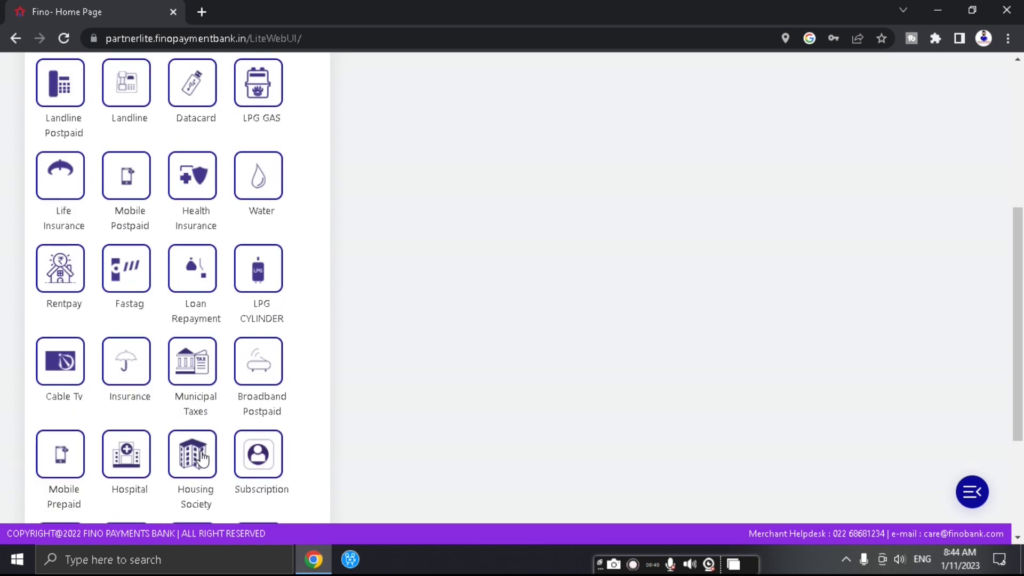
- Expand the Other Payment Product, Payment Service, MATM, DMT and AEPS groups in the All menu
left_click(64, 201)
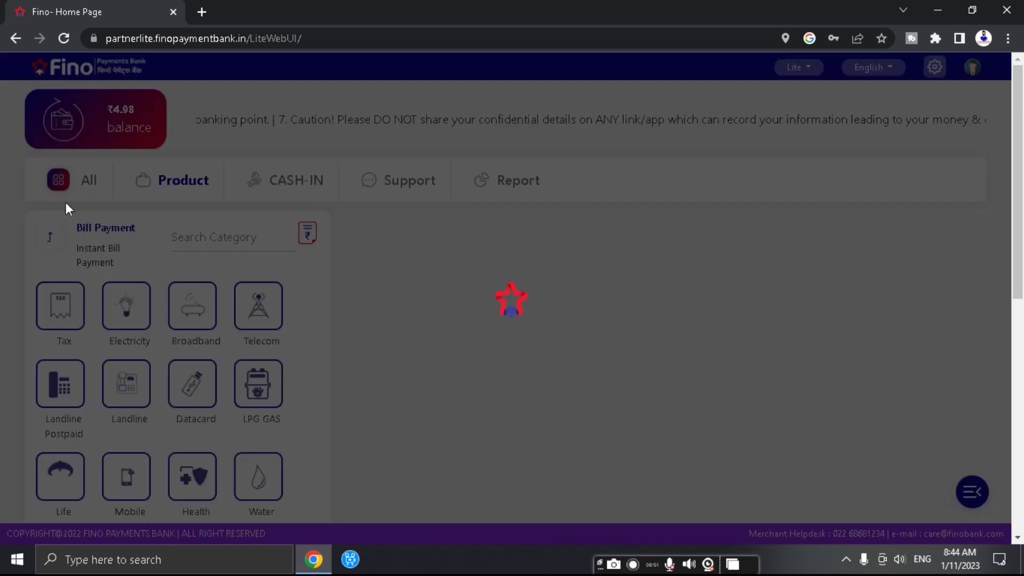
scroll(97, 288, "down", 3)
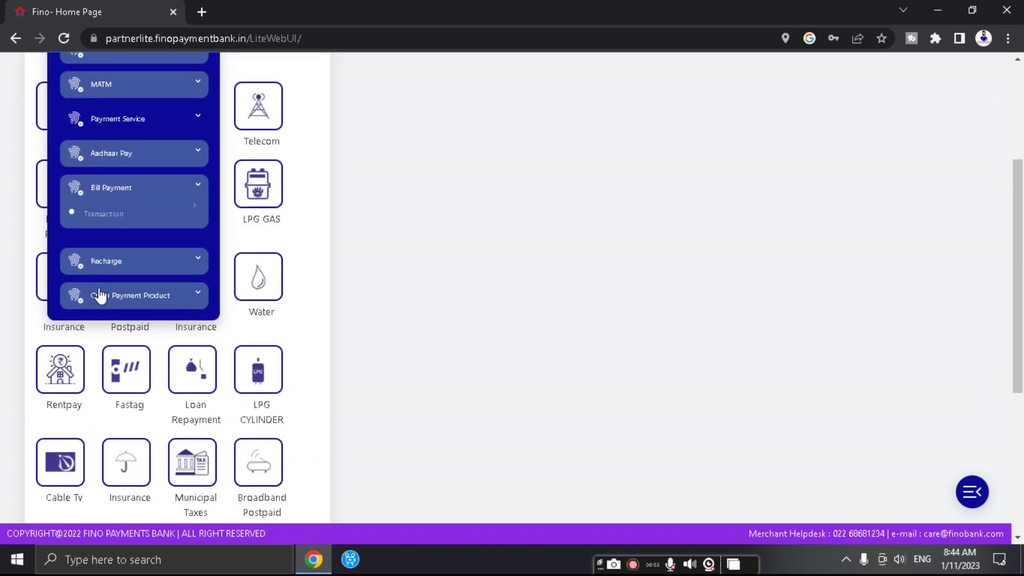
left_click(131, 300)
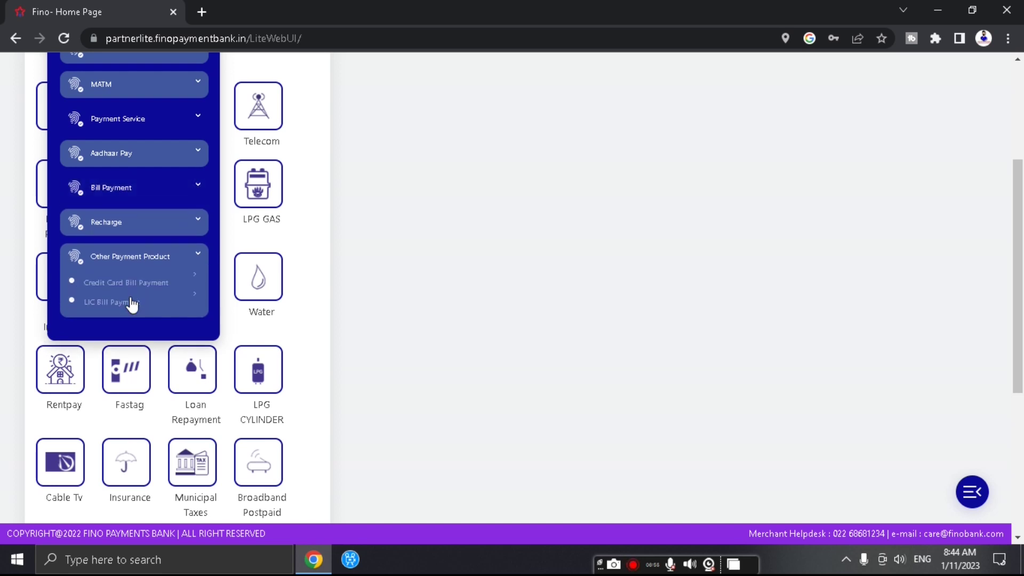
scroll(147, 285, "up", 3)
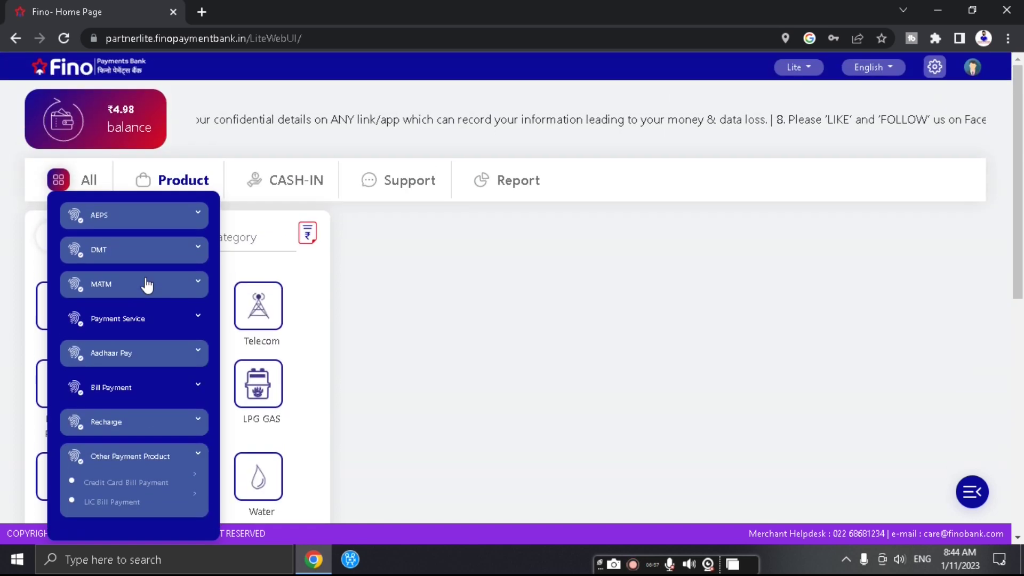
left_click(141, 324)
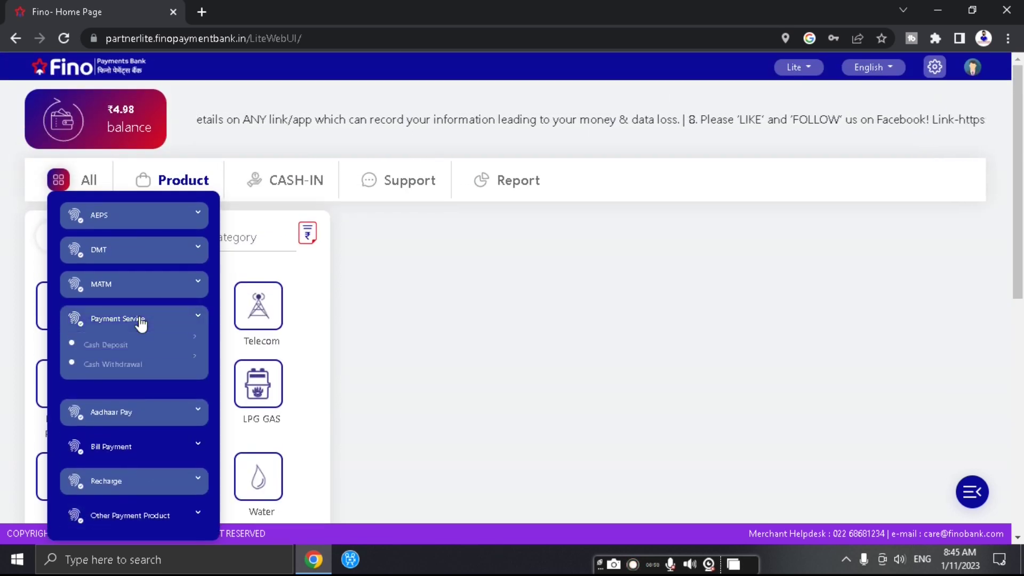
left_click(141, 325)
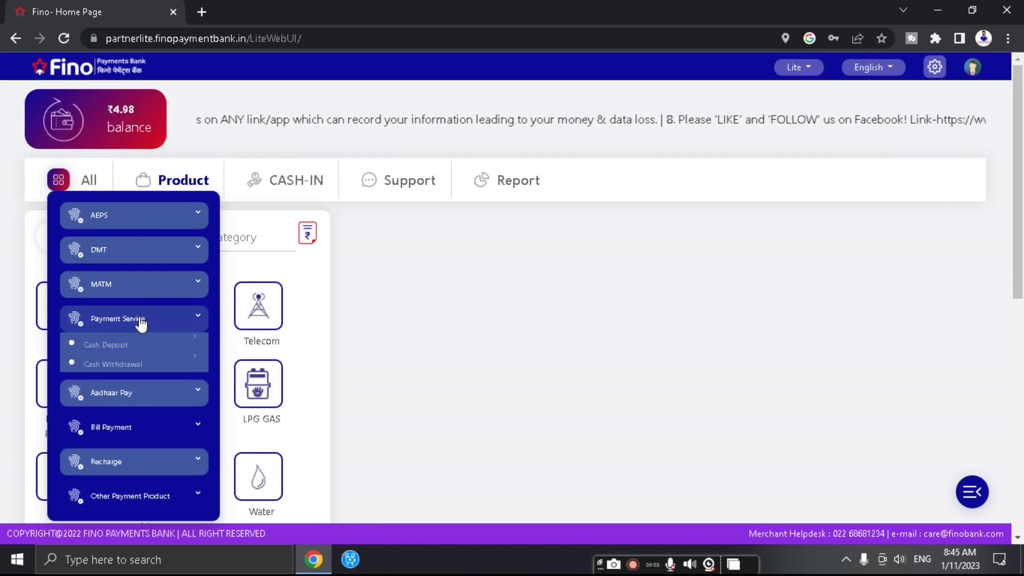
left_click(149, 291)
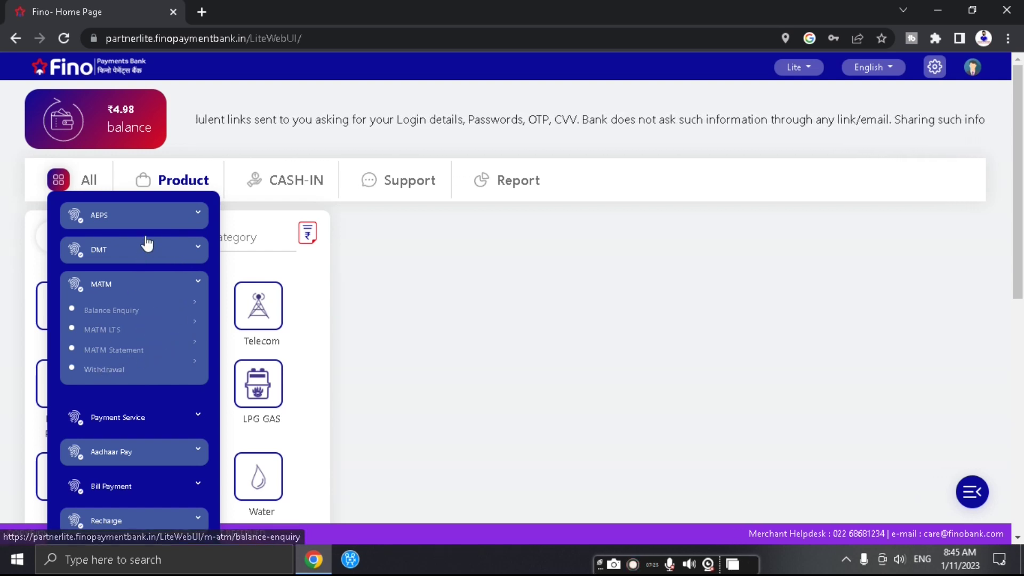
left_click(160, 248)
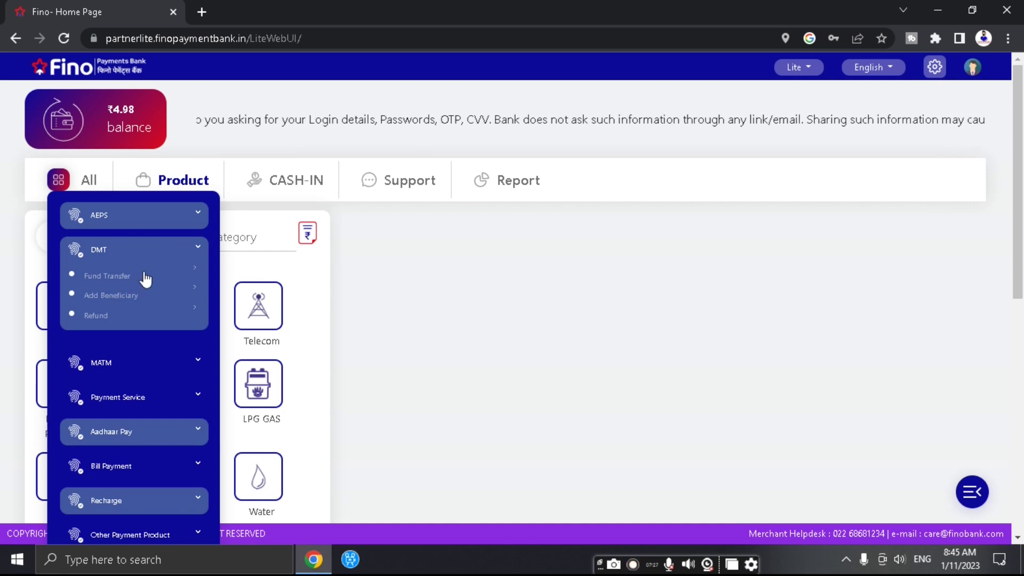
left_click(152, 219)
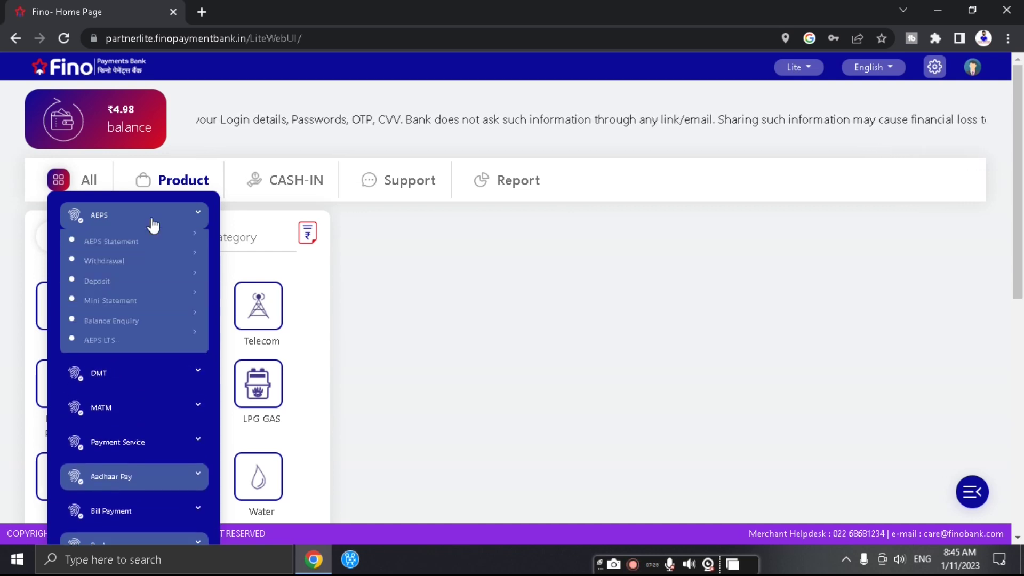
left_click(153, 225)
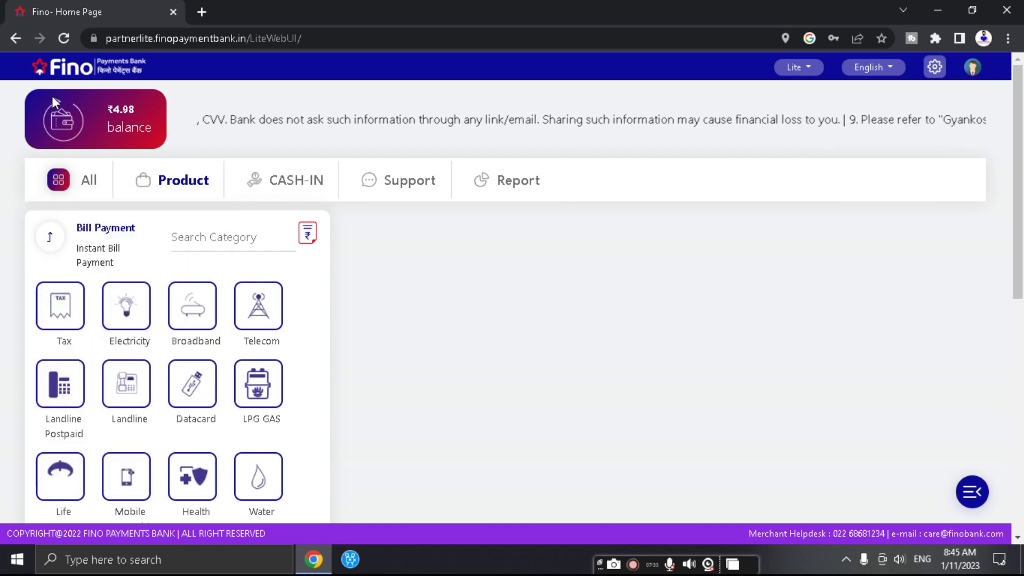
- Refresh the wallet balance, view MATM Cash Withdrawal, then close it back to the Product grid
left_click(63, 122)
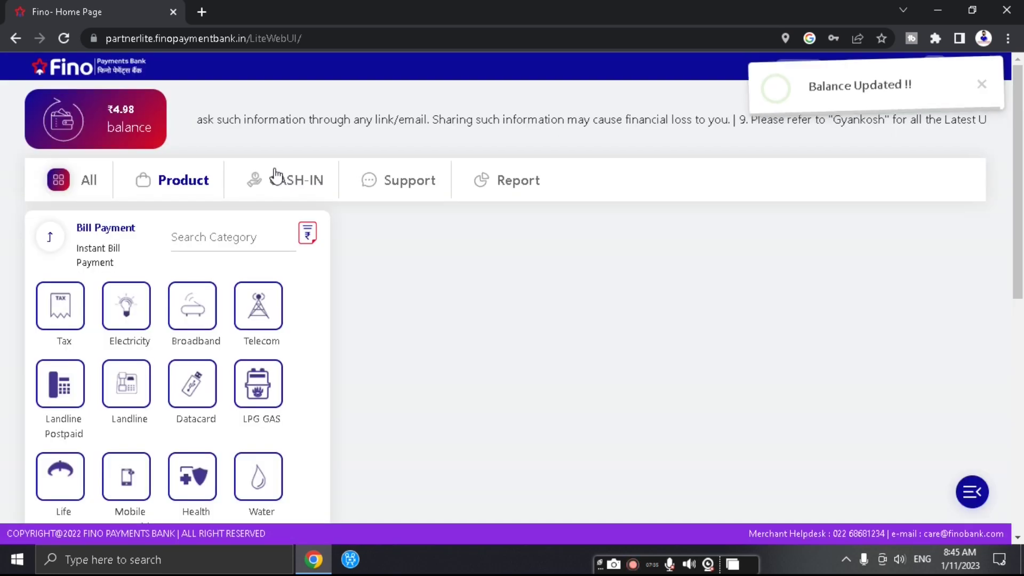
left_click(275, 176)
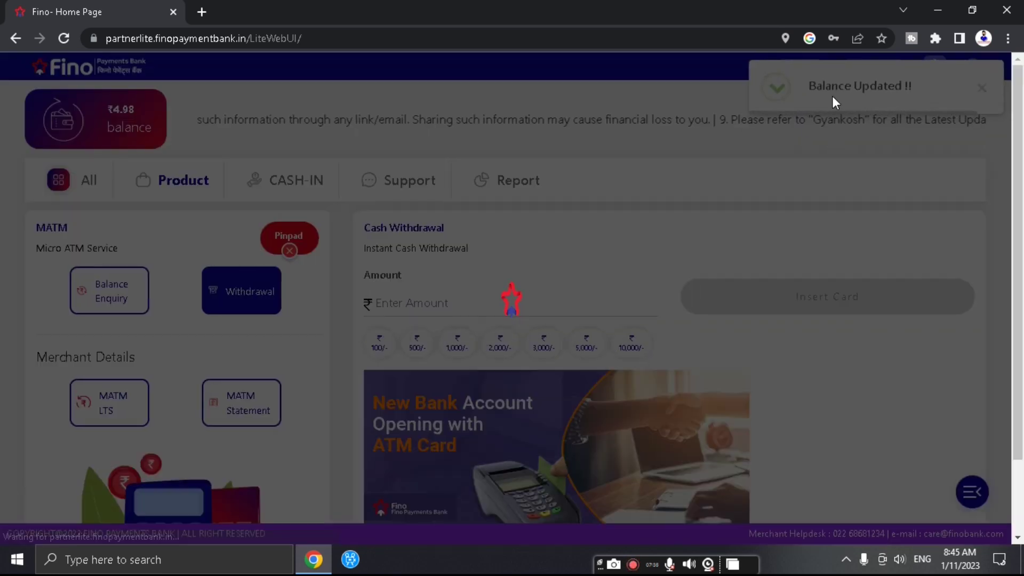
left_click(982, 90)
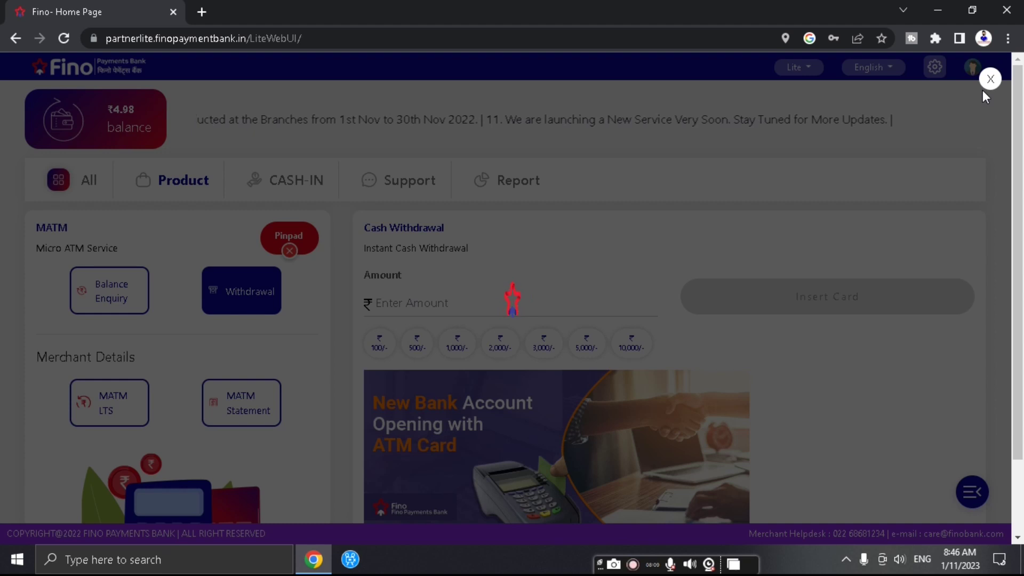
left_click(990, 80)
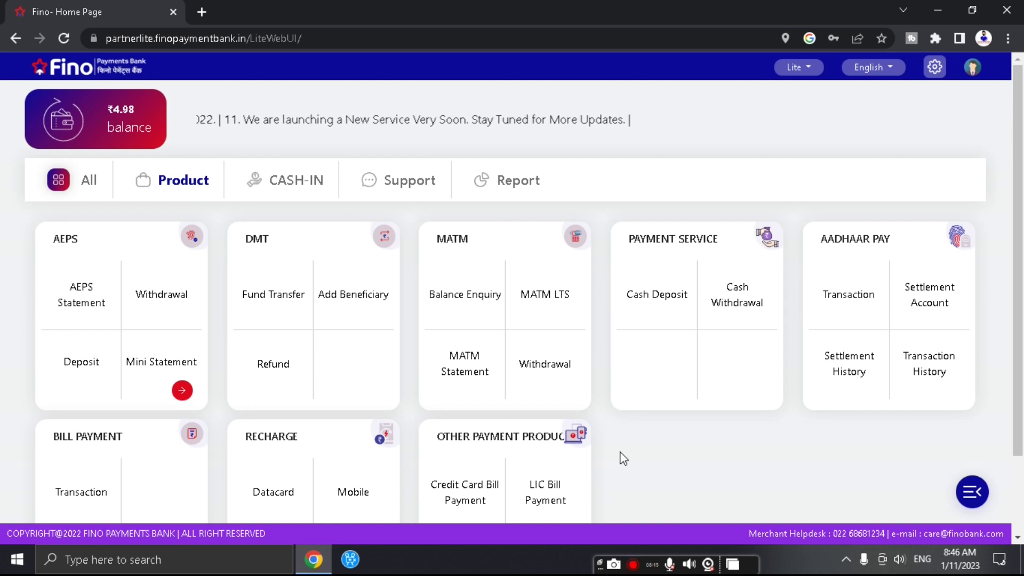
- Choose Logout from the gear menu and confirm it with OK
scroll(623, 457, "down", 2)
scroll(620, 457, "up", 2)
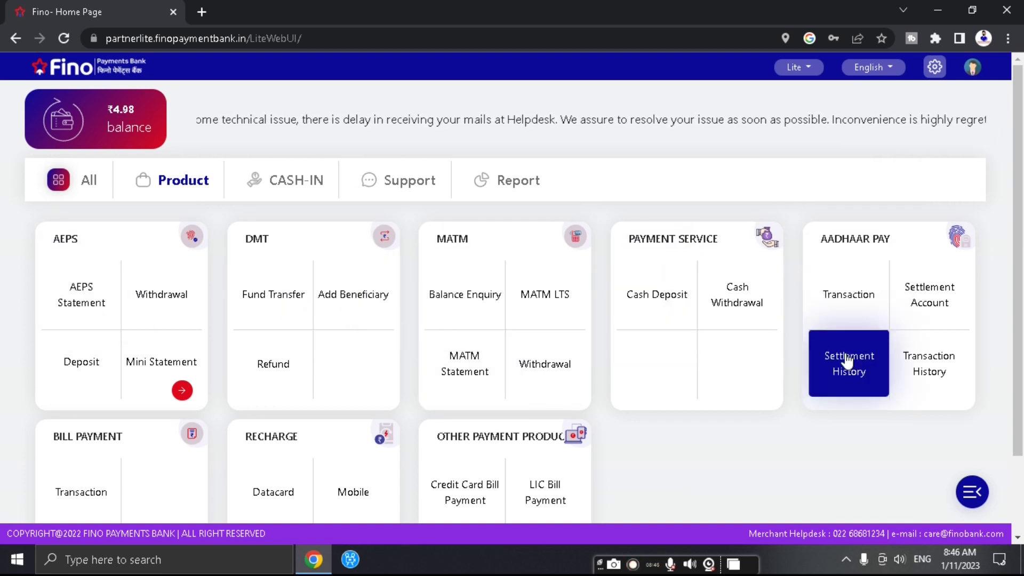
scroll(176, 406, "down", 2)
scroll(692, 423, "up", 2)
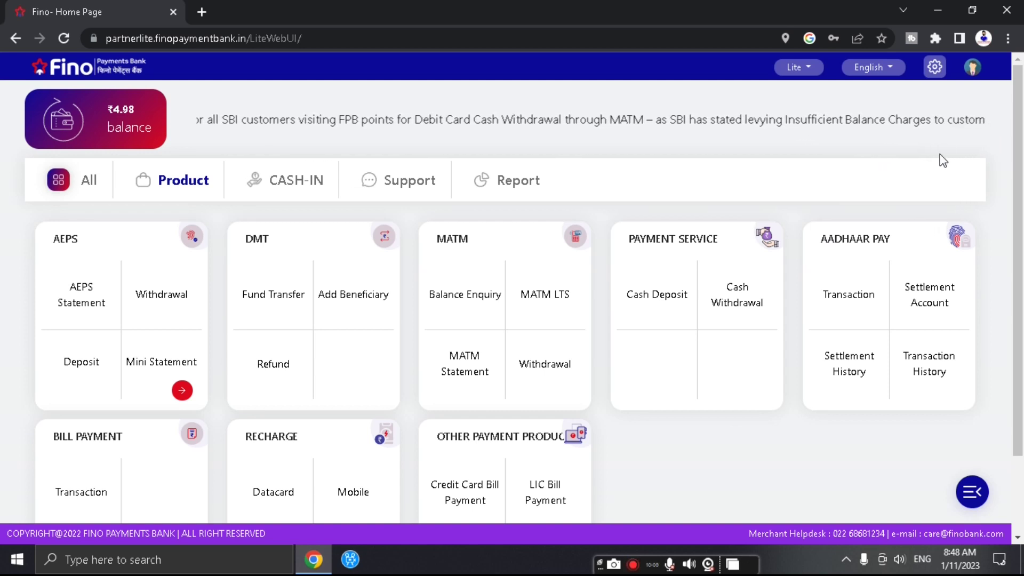
left_click(936, 67)
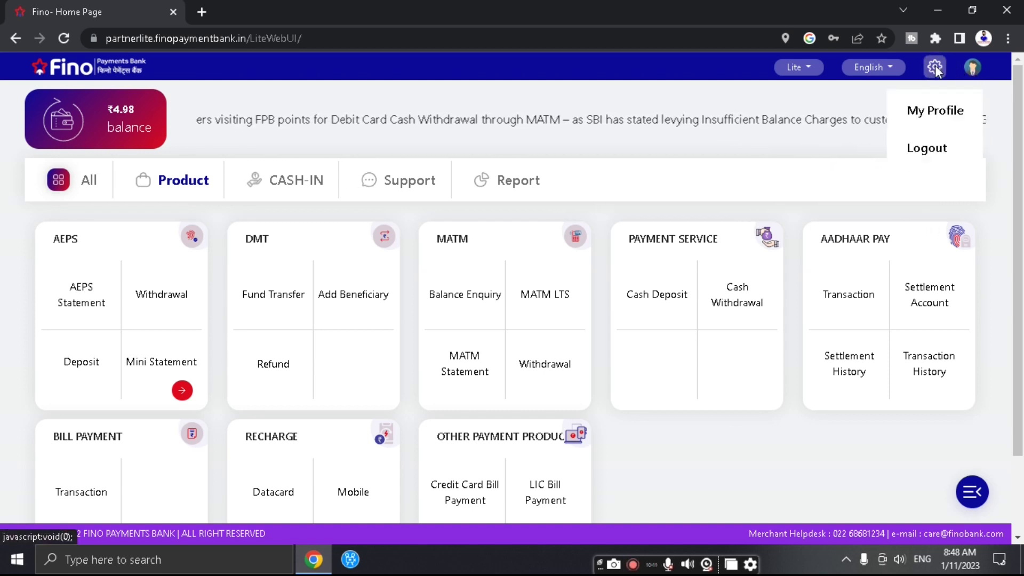
left_click(924, 152)
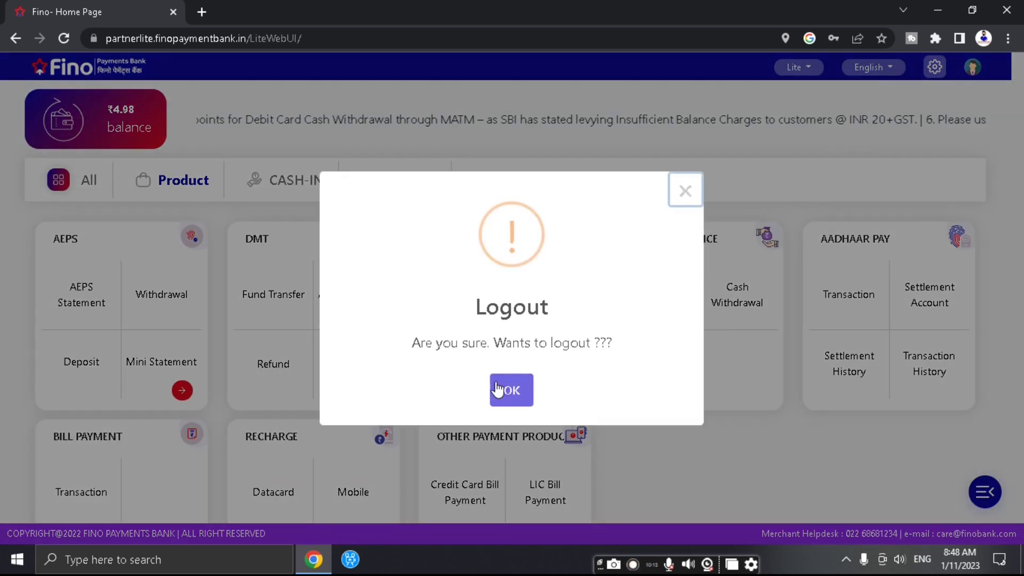
left_click(510, 391)
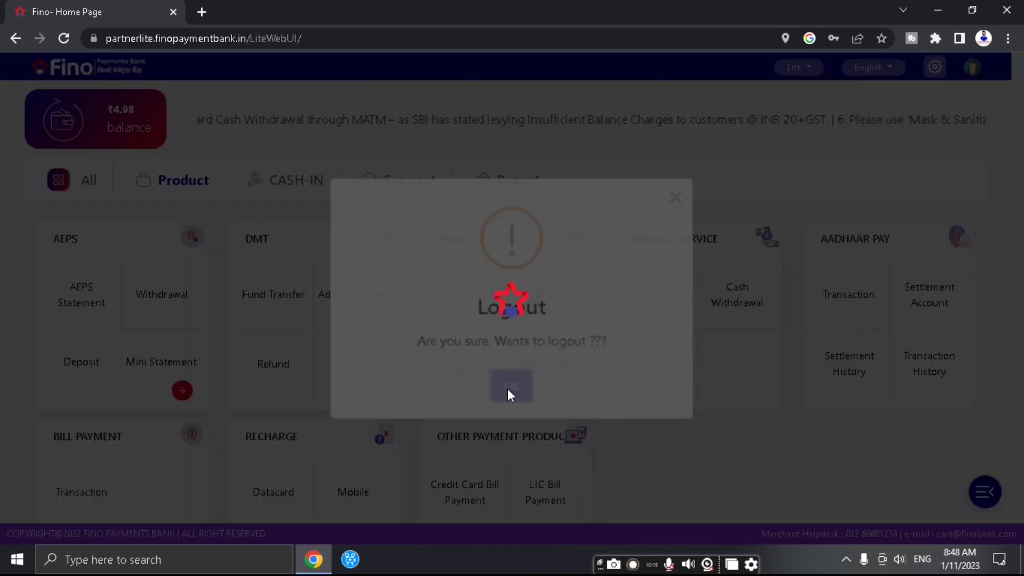